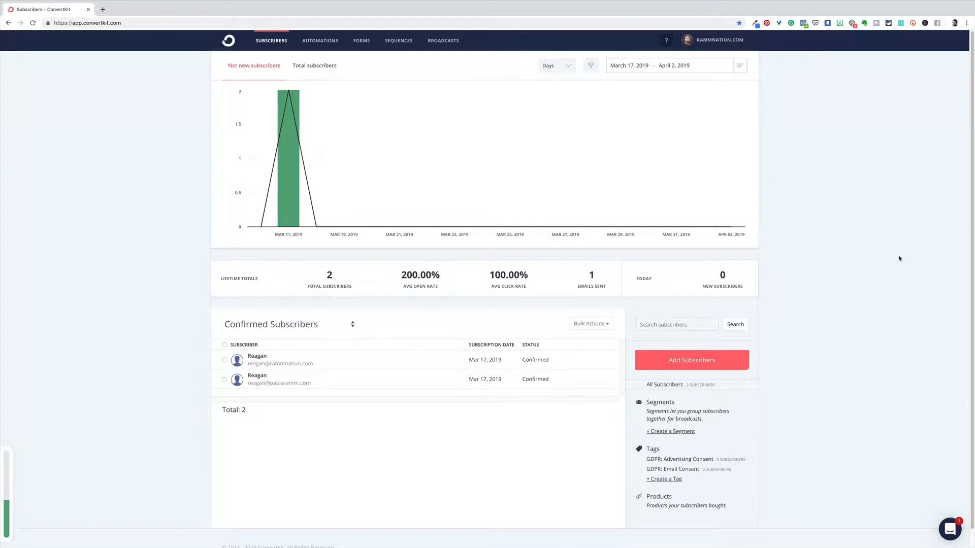
Step: Create a new email sequence named "Lead Nurture"
mouse_move(640, 162)
left_click(399, 41)
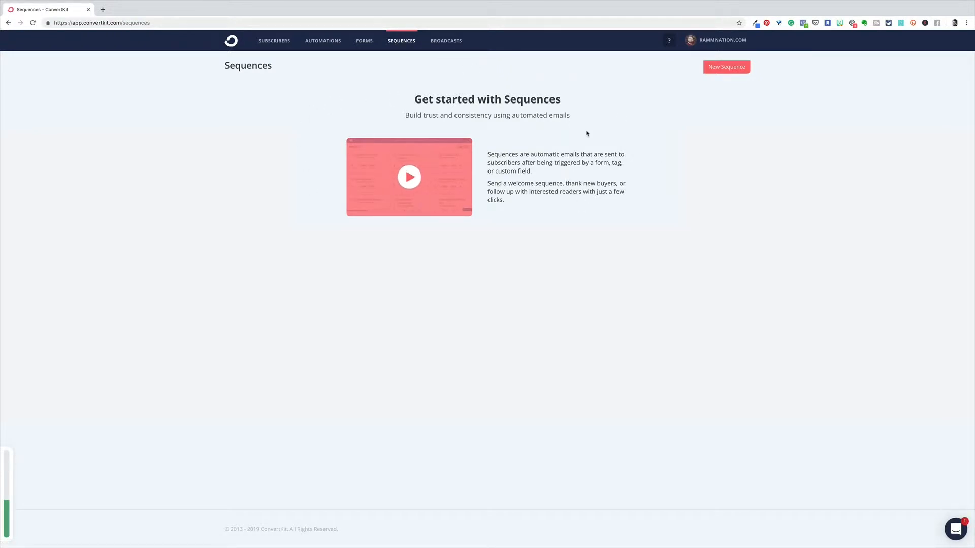
left_click(722, 69)
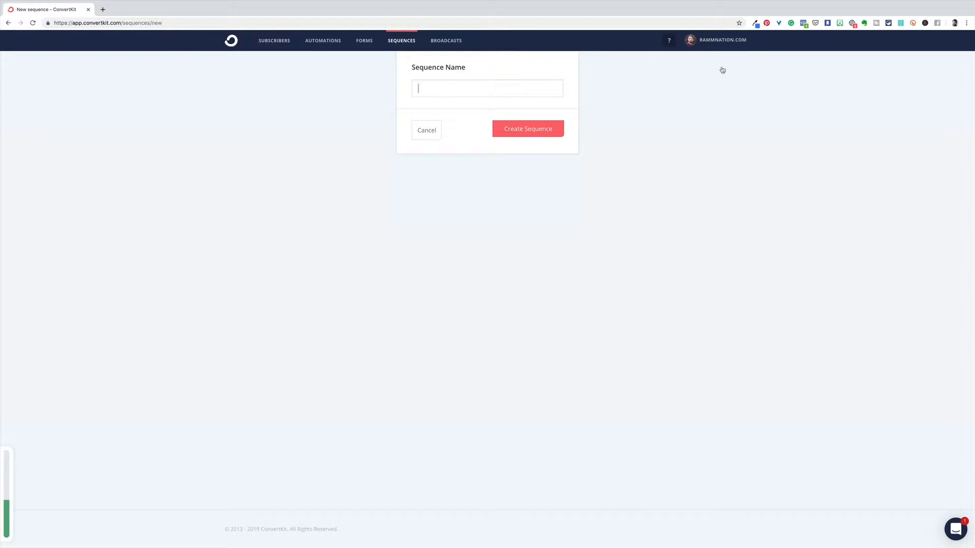
type("Lead Nurt")
left_click(543, 134)
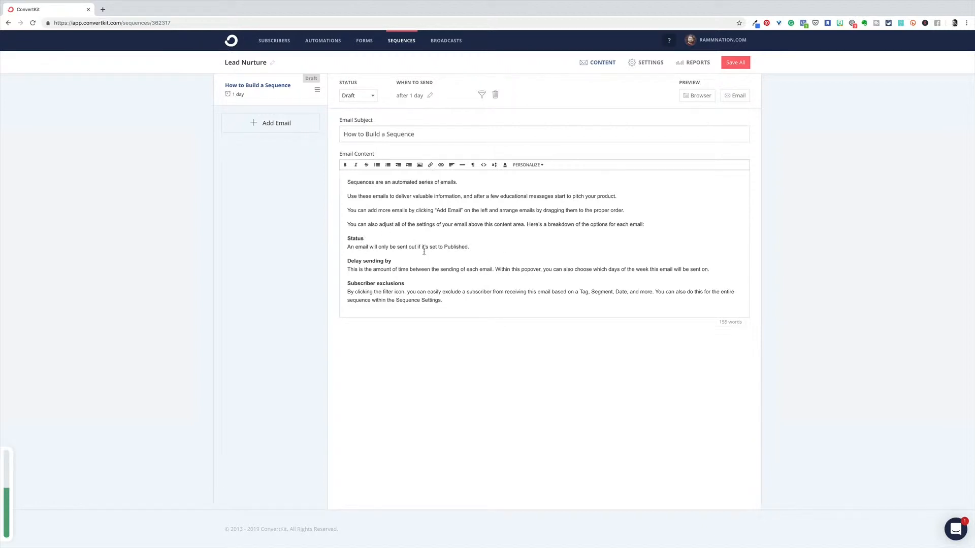
Step: Set the first email, "How to Build a Sequence", to send 0 days after subscription, keeping its status as Draft
left_click(372, 95)
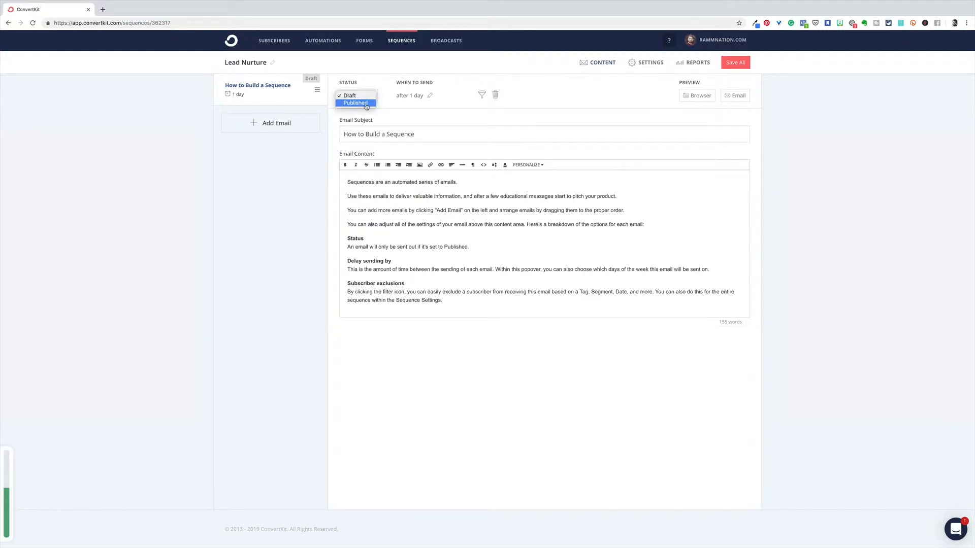
left_click(391, 110)
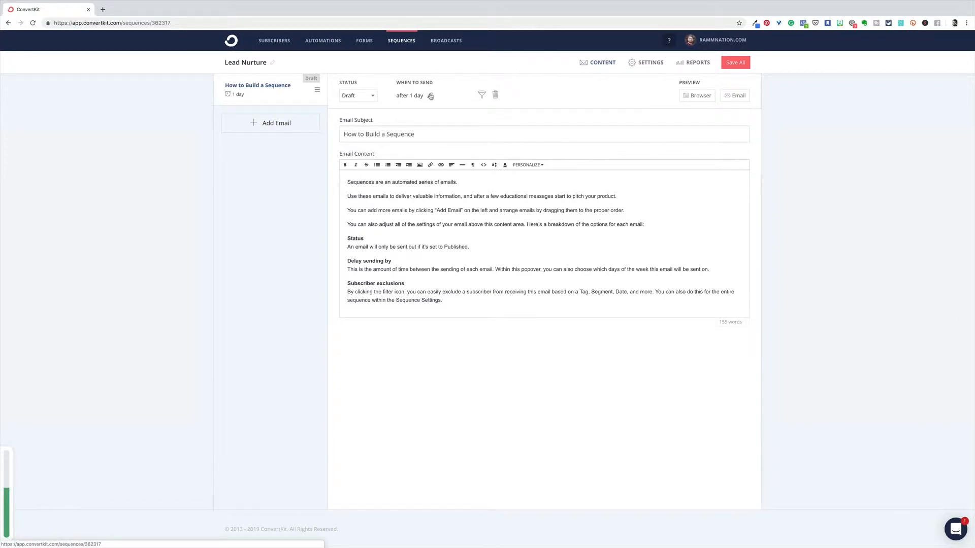
left_click(430, 96)
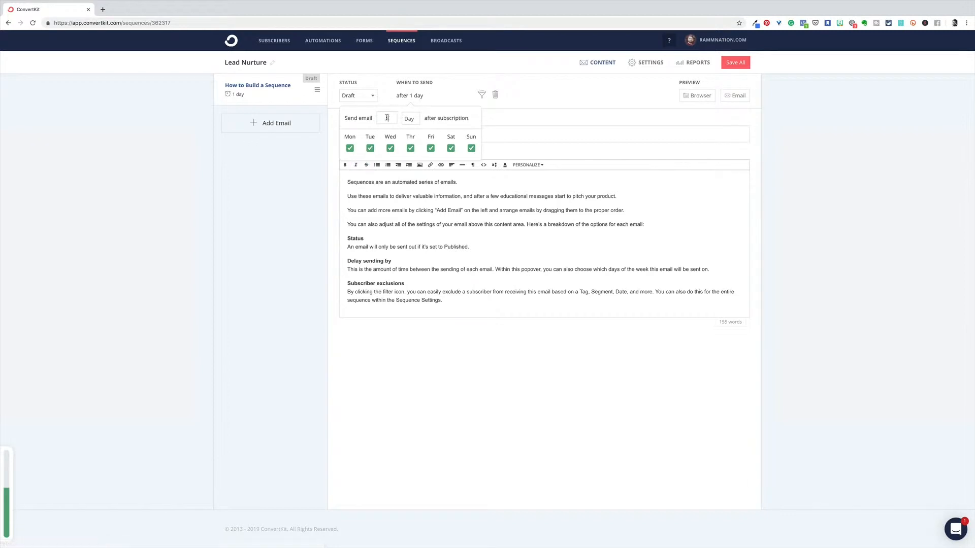
double_click(385, 117)
type("0")
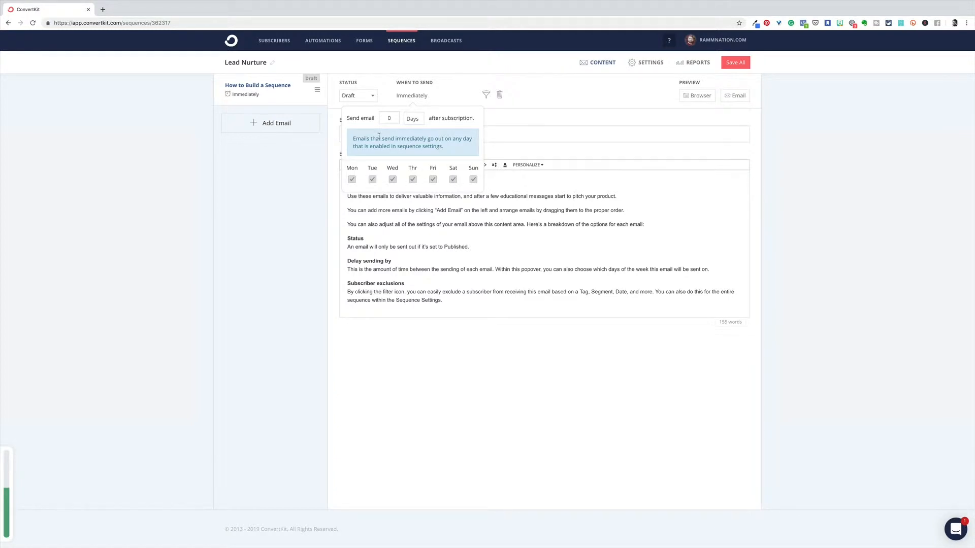
left_click(457, 94)
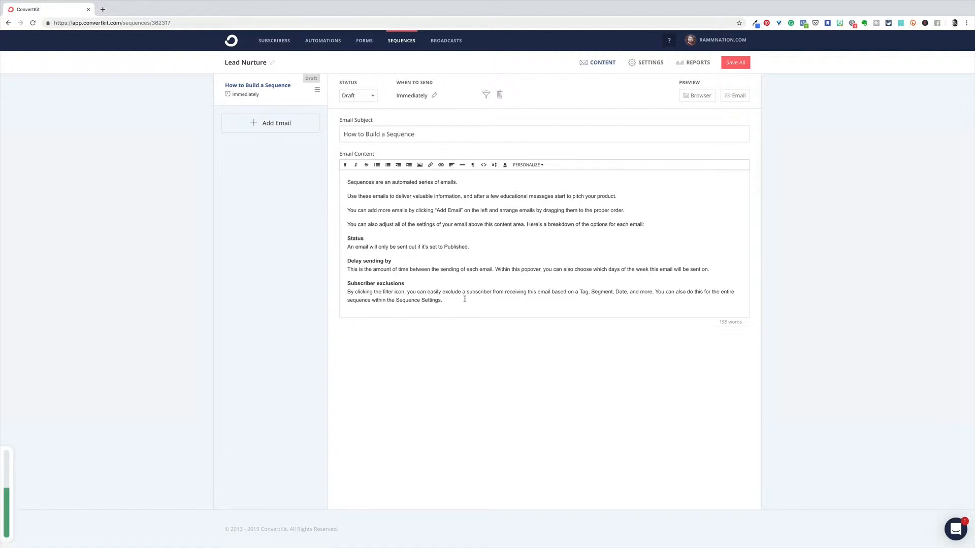
Step: Add three more emails to the Lead Nurture sequence
left_click(273, 125)
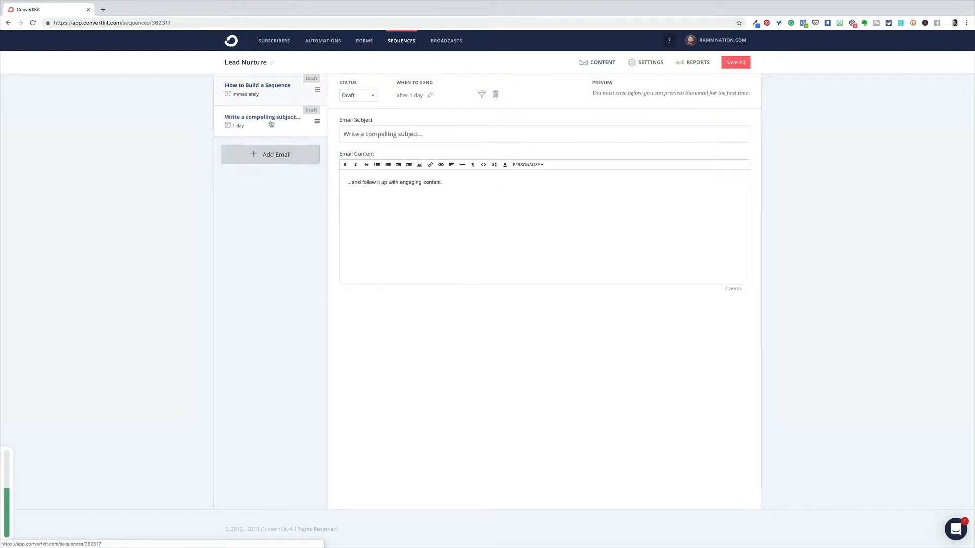
left_click(279, 160)
left_click(282, 193)
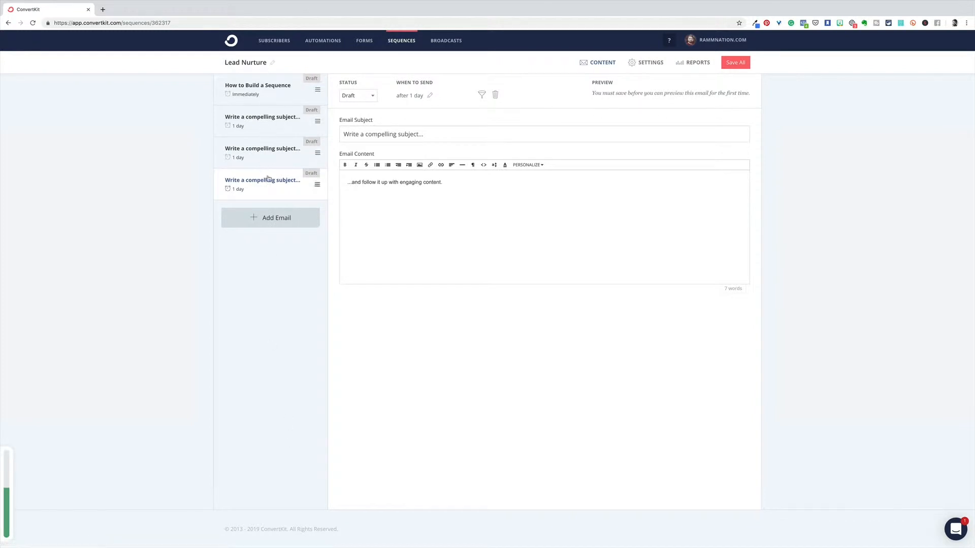
Step: Set the fourth email to send 7 days after the last email, excluding Saturday and Sunday
left_click(431, 97)
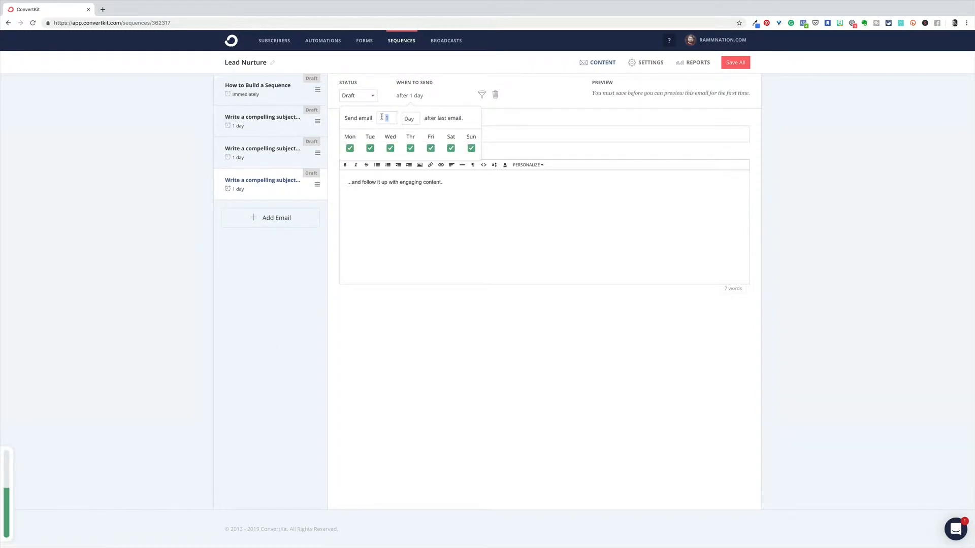
type("7")
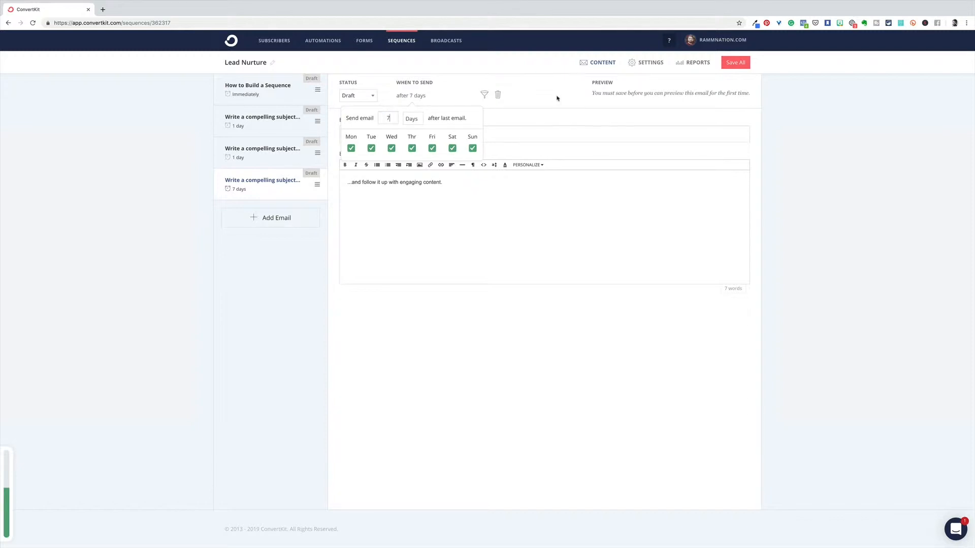
left_click(451, 149)
left_click(473, 148)
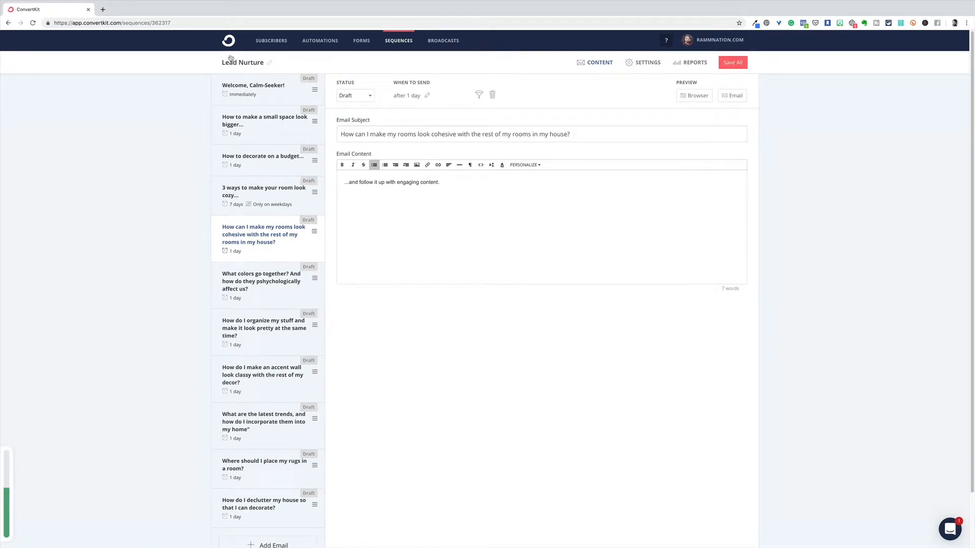
Step: Review the sequence's list of emails, checking the subjects, order and sending delays of several decorating topics
scroll(280, 185, "down", 3)
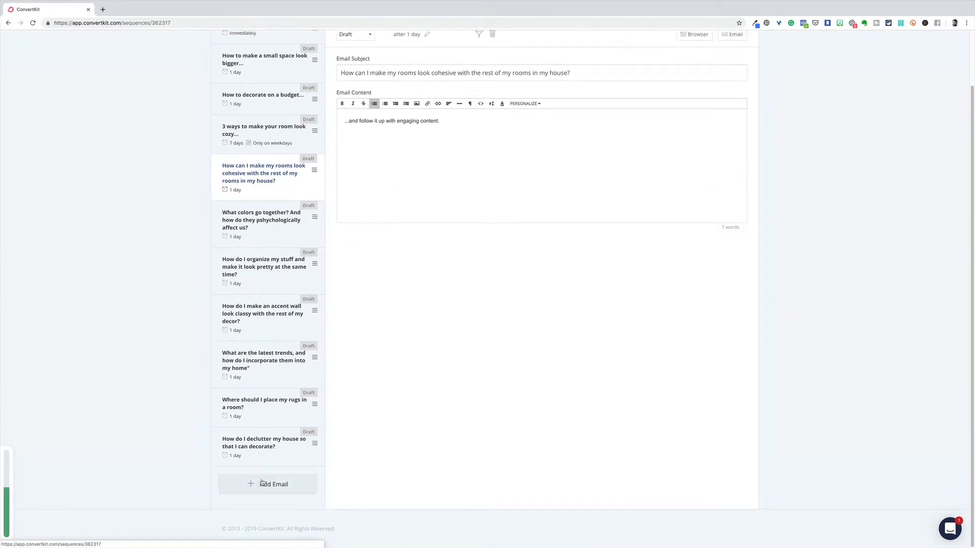
scroll(273, 297, "up", 3)
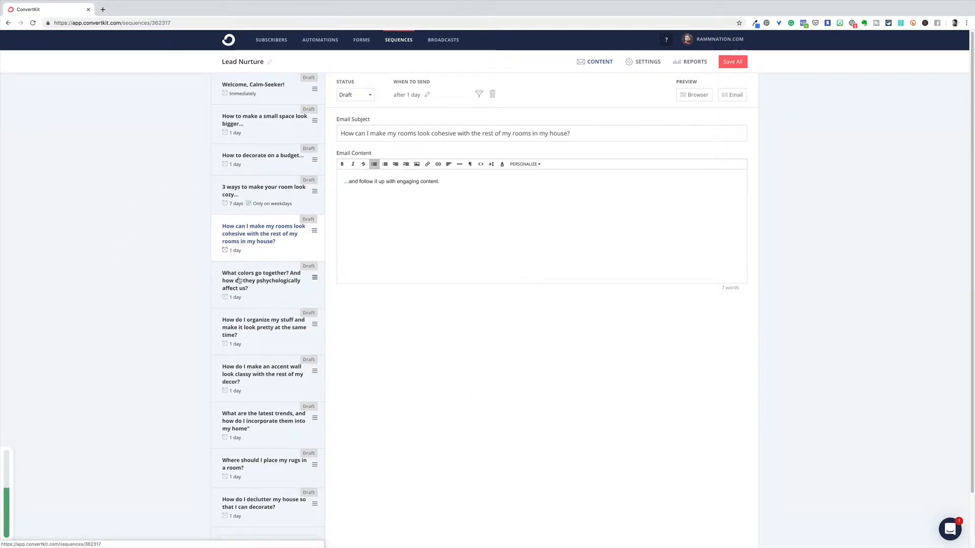
scroll(277, 287, "down", 3)
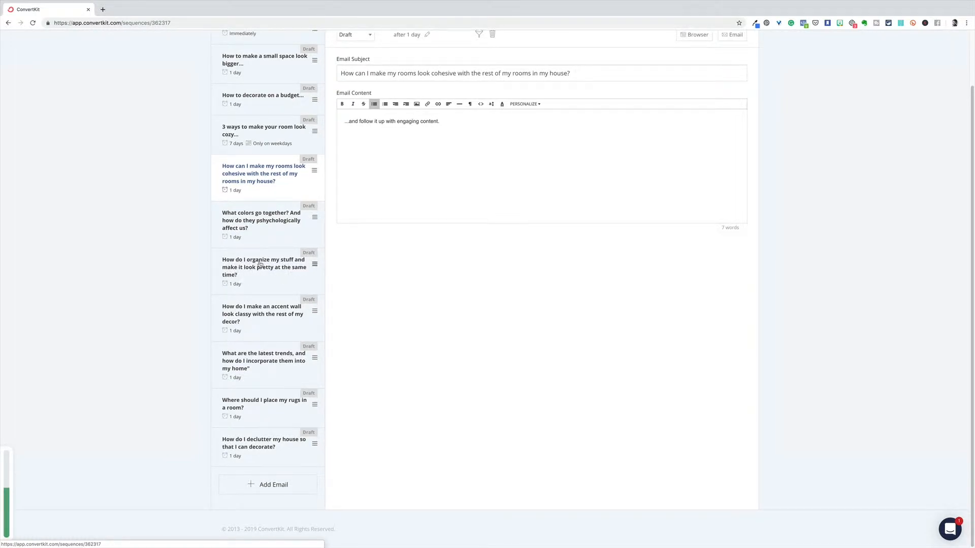
scroll(262, 265, "up", 3)
left_click(281, 127)
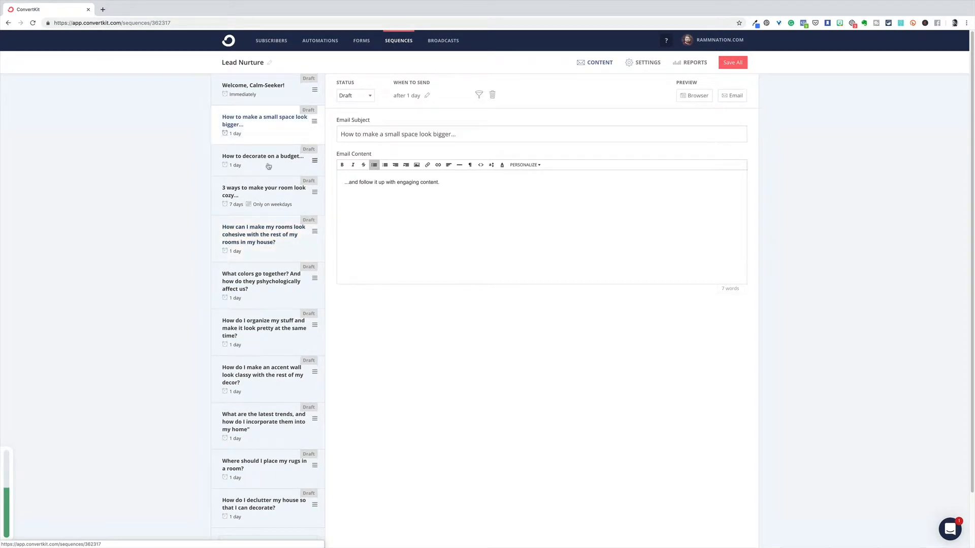
left_click(268, 167)
left_click(272, 204)
left_click(270, 121)
left_click(256, 238)
left_click(260, 282)
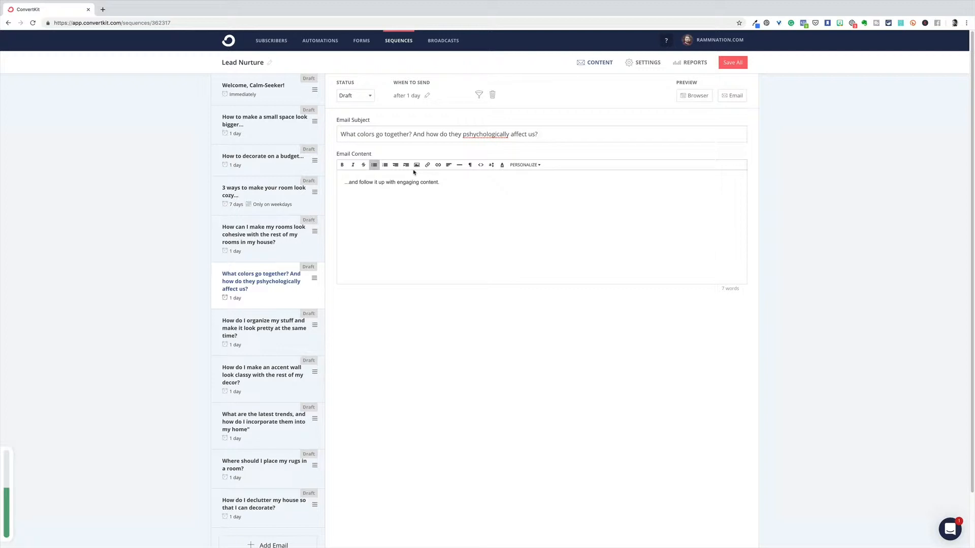
scroll(249, 228, "down", 2)
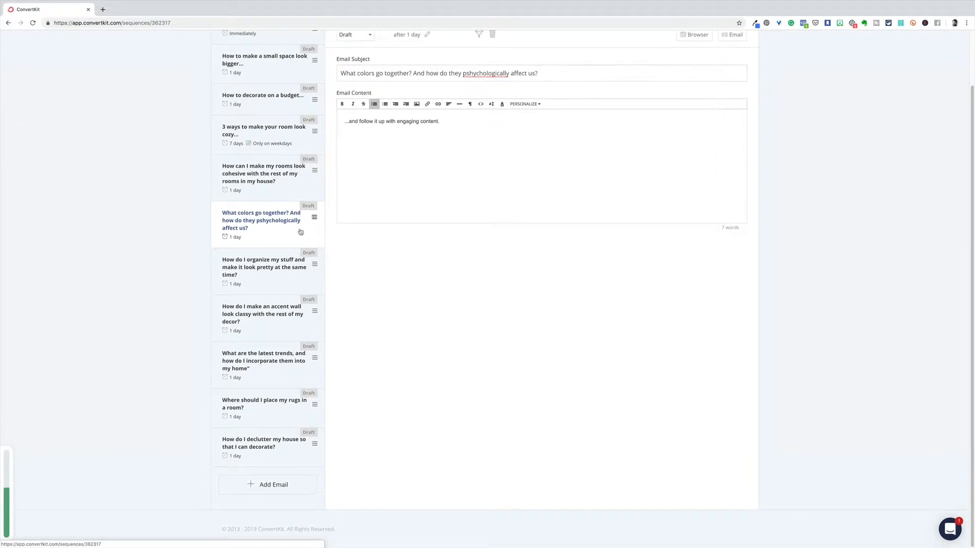
scroll(301, 232, "up", 2)
left_click(273, 223)
left_click(272, 197)
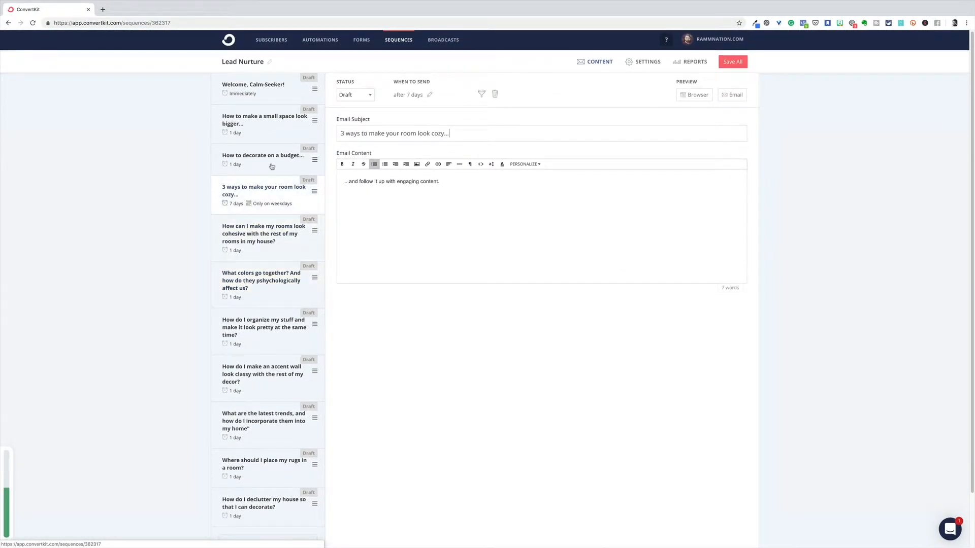
left_click(272, 166)
scroll(267, 133, "down", 1)
left_click(268, 134)
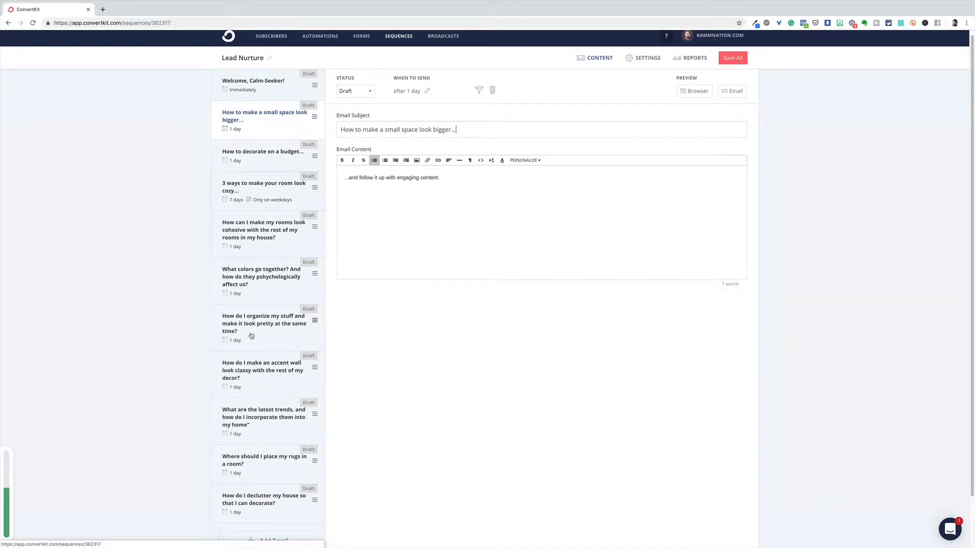
scroll(256, 325, "down", 2)
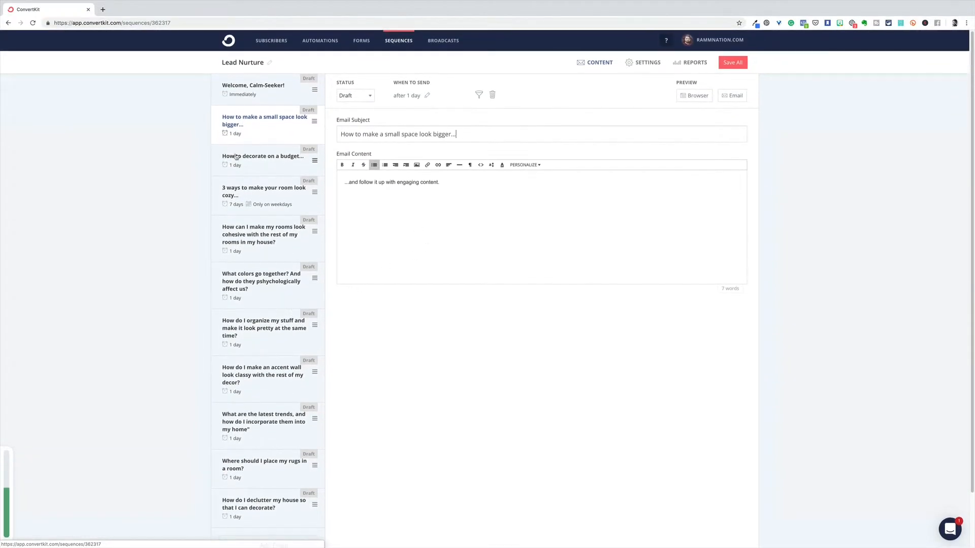
Step: Open the "Welcome, Calm-Seeker!" email and read its content from the greeting to the signature
left_click(274, 87)
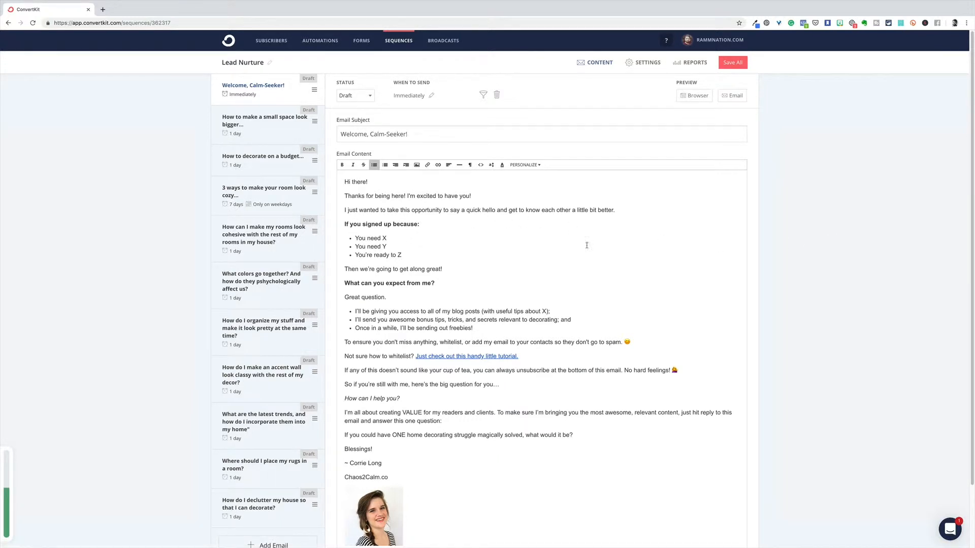
scroll(559, 318, "down", 3)
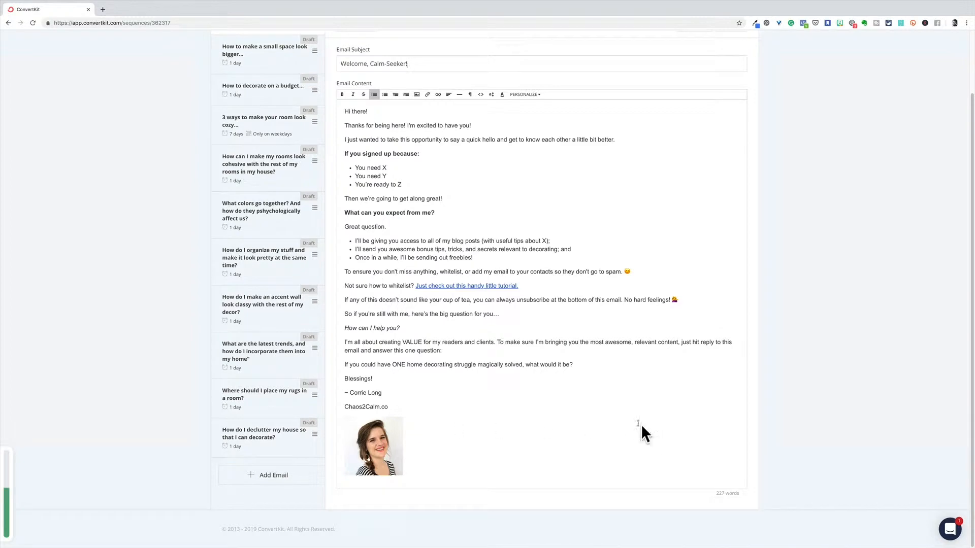
scroll(585, 399, "up", 3)
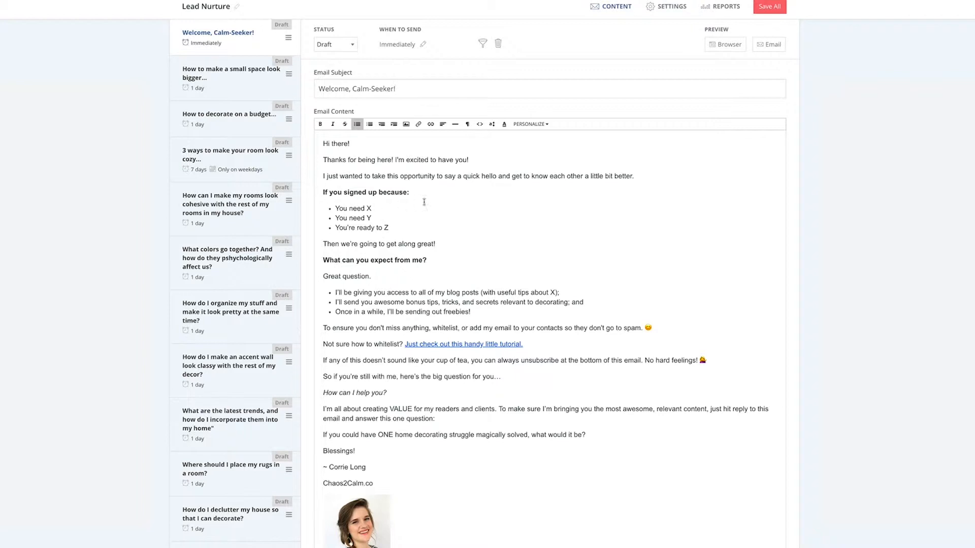
scroll(436, 199, "down", 1)
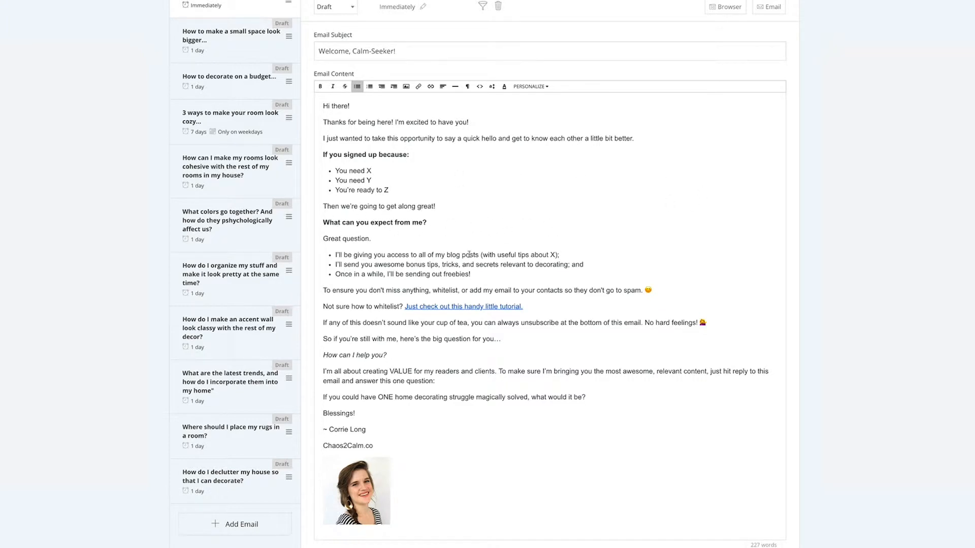
scroll(450, 247, "down", 1)
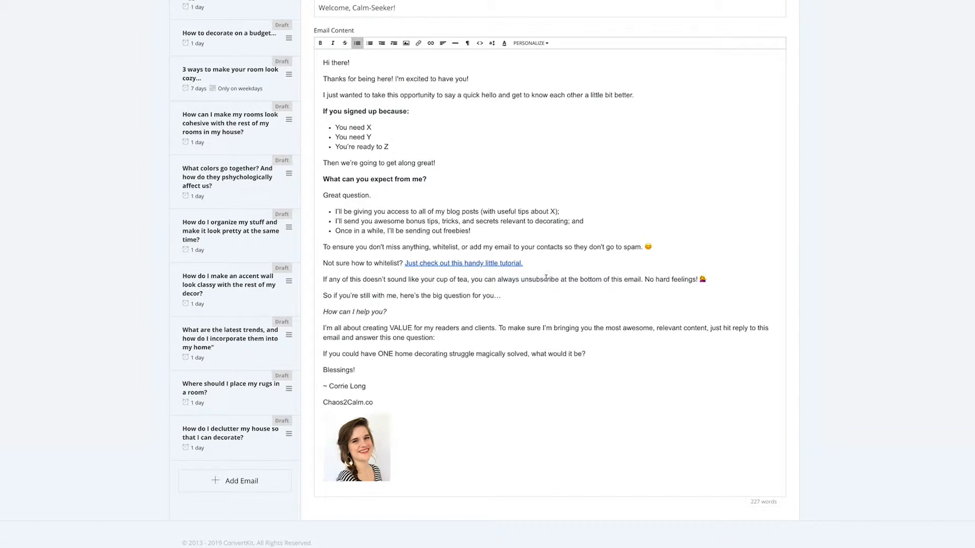
scroll(543, 284, "down", 1)
scroll(543, 283, "up", 1)
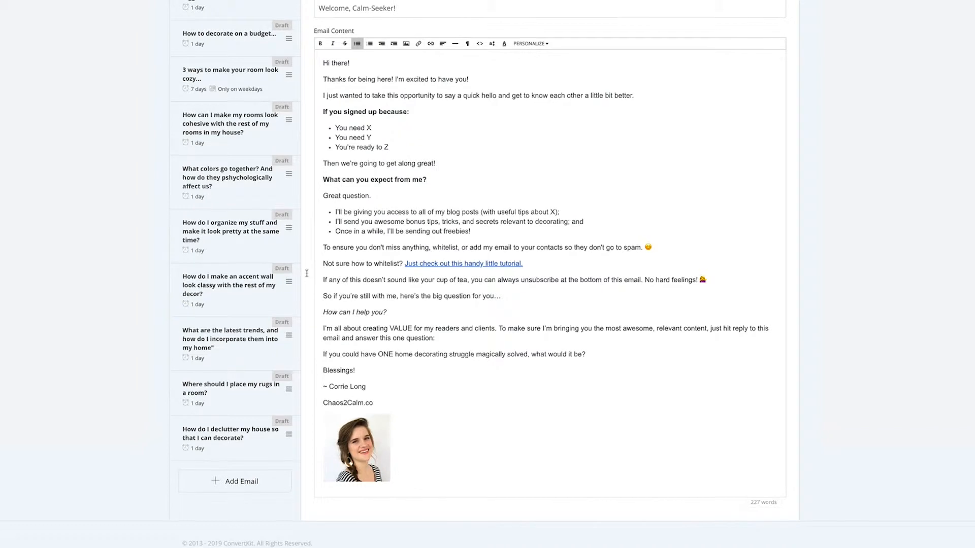
scroll(363, 277, "up", 1)
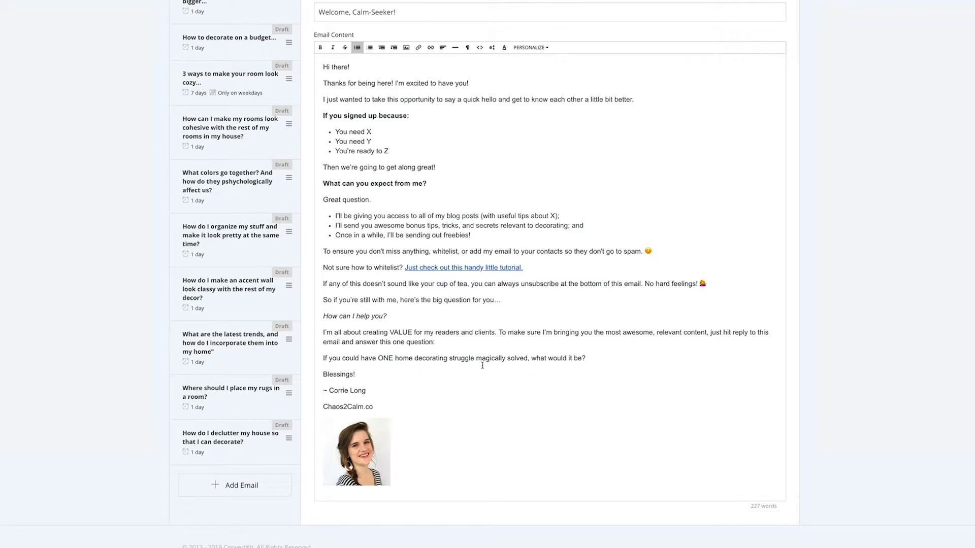
scroll(541, 363, "down", 1)
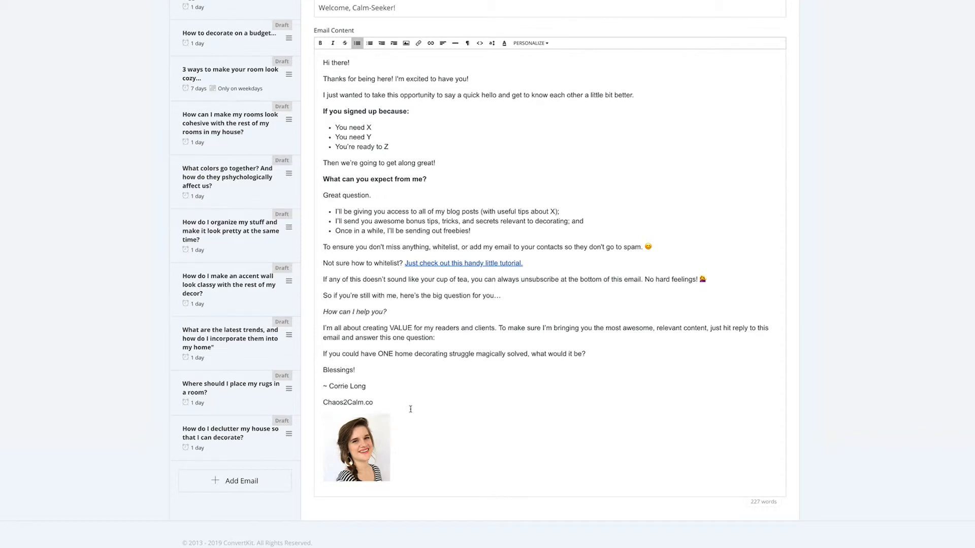
Step: Add a P.S. below the signature photo asking readers to reply with the one big home decorating struggle they'd like magically solved, promising every email is read
scroll(408, 426, "down", 1)
left_click(425, 459)
key("Return")
type("P")
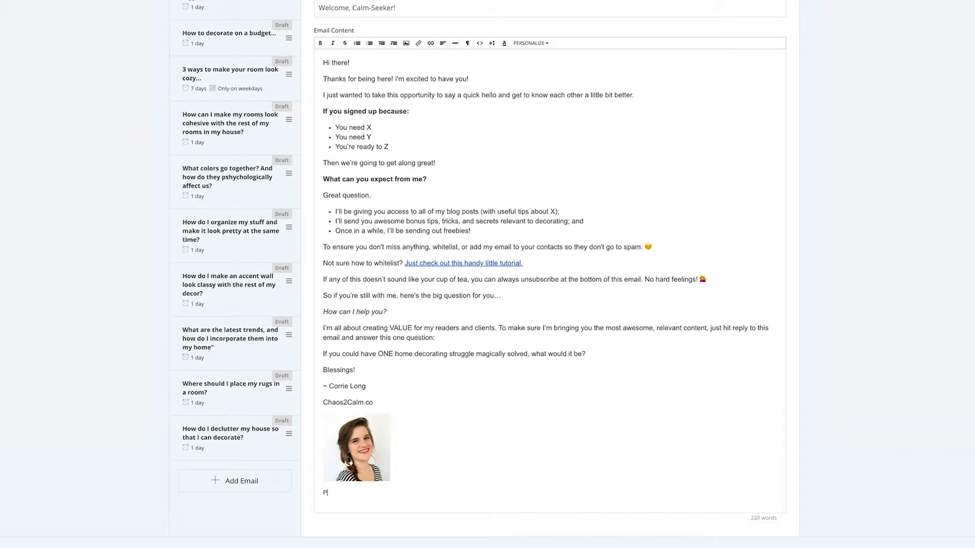
type(".S. Go ah")
type("ead and hit reply to this email with the one big home decorating struggle you")
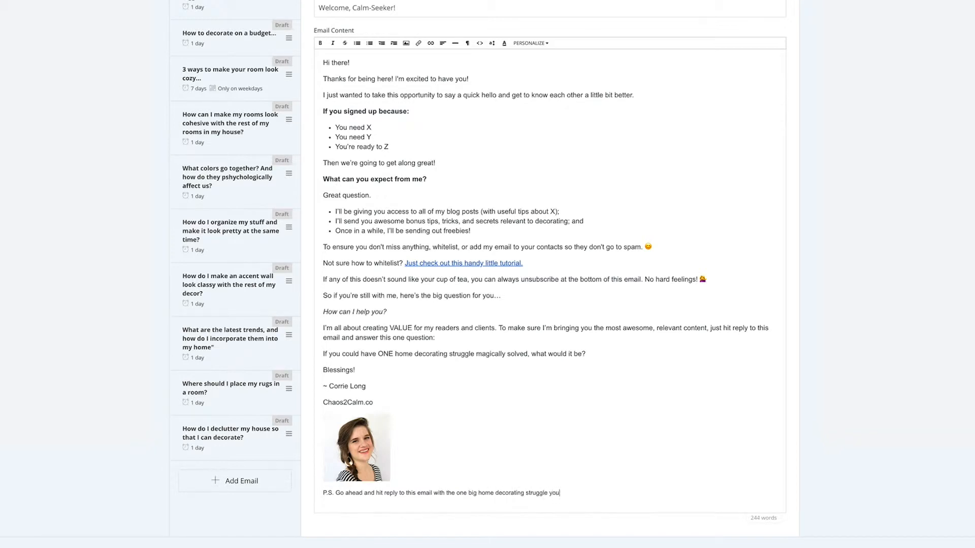
type("'d like magically solved. I read every email, and can't wait to hear from ")
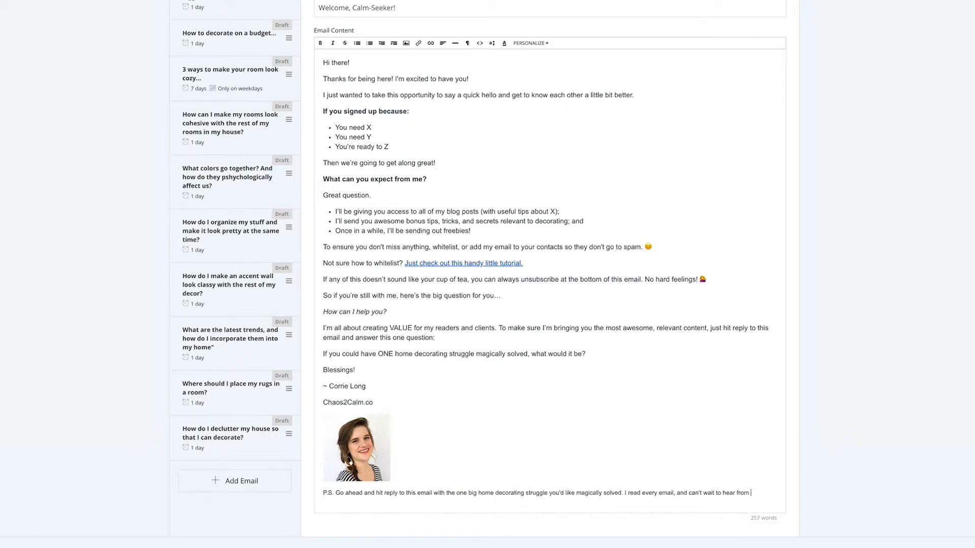
type("you!")
Step: Increase the font size of the whole P.S. paragraph below the photo
left_click_drag(766, 492, 296, 493)
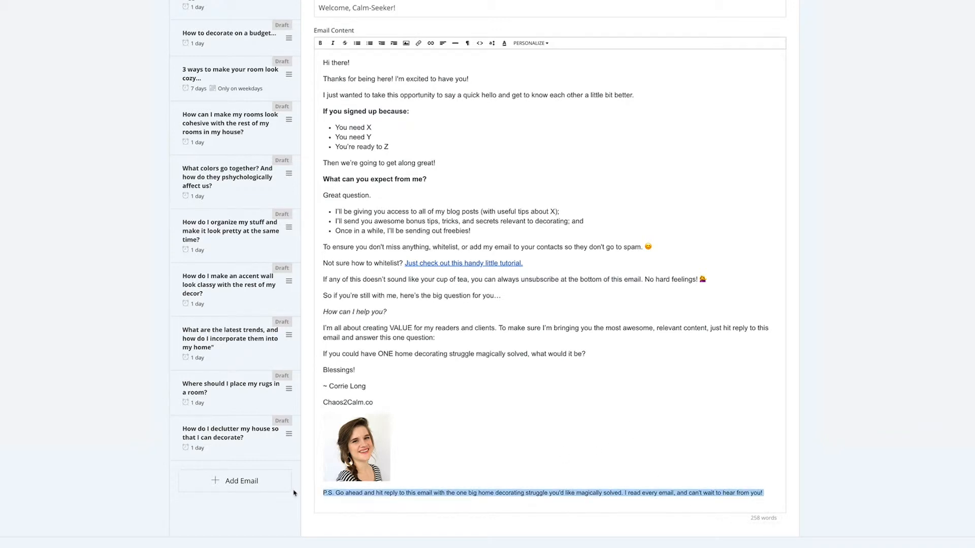
left_click(491, 43)
left_click(510, 104)
left_click(548, 337)
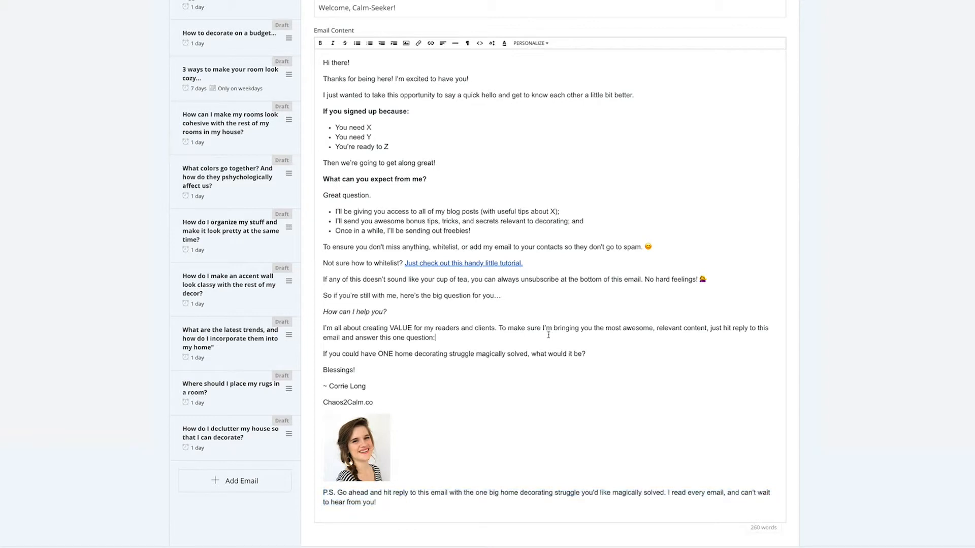
Step: Make the "P.S." label at the start of the paragraph below the signature photo bold
scroll(494, 355, "up", 2)
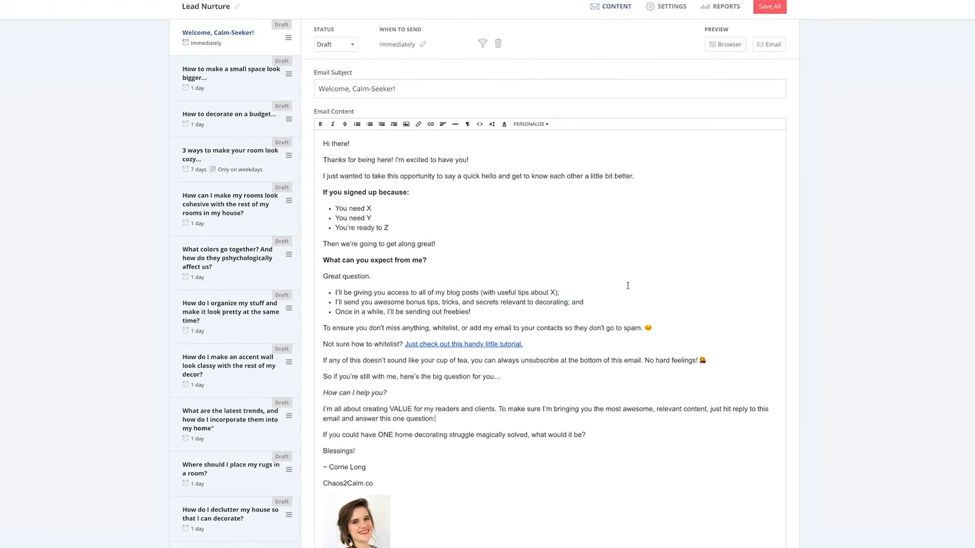
scroll(449, 365, "down", 3)
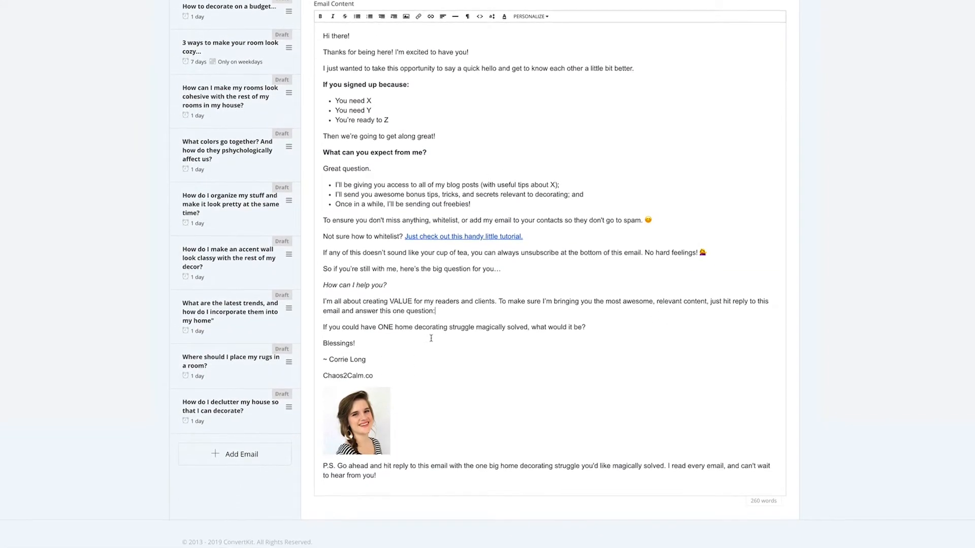
left_click_drag(335, 468, 317, 466)
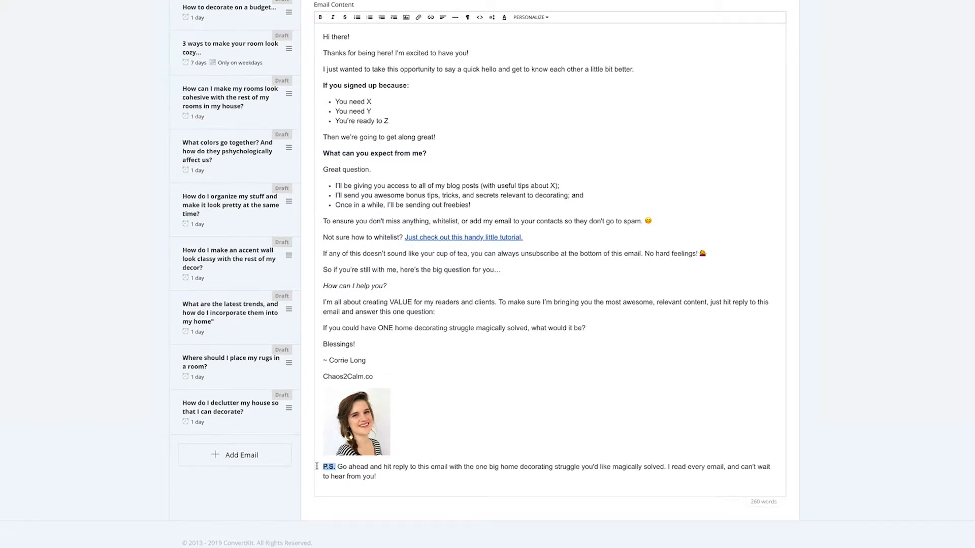
key("ctrl+b")
scroll(446, 316, "up", 2)
scroll(488, 109, "down", 2)
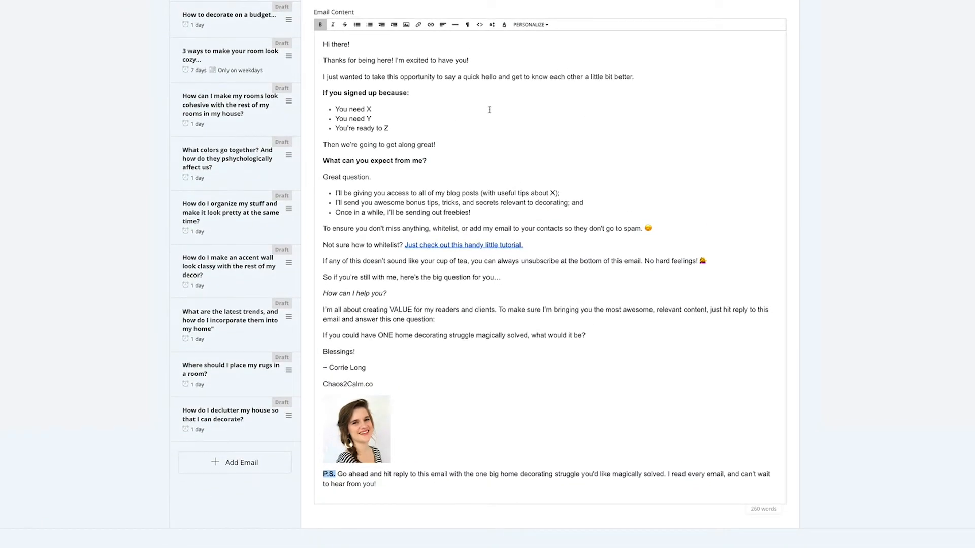
left_click(398, 486)
Step: Open the "How to make a small space look bigger..." email and look over the full list of emails in the sequence
scroll(444, 369, "up", 3)
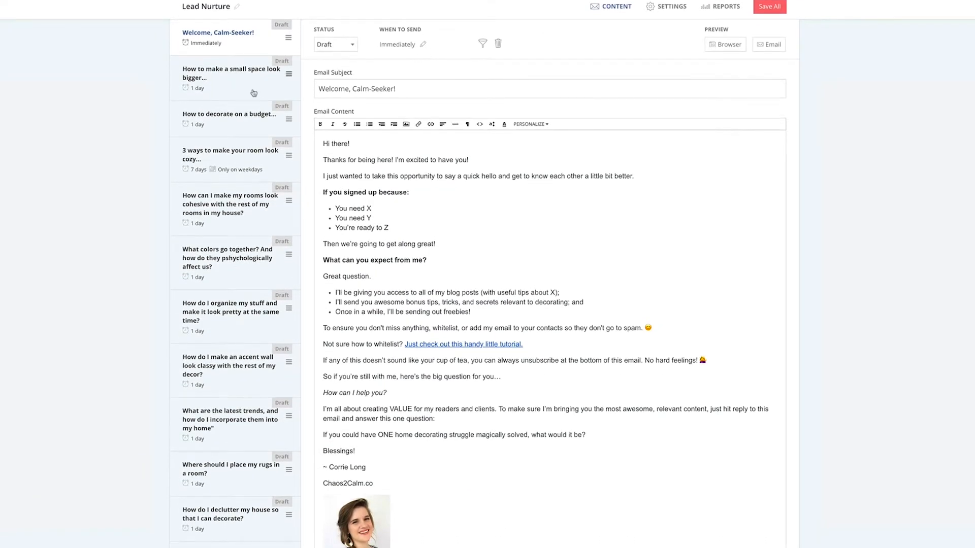
left_click(250, 93)
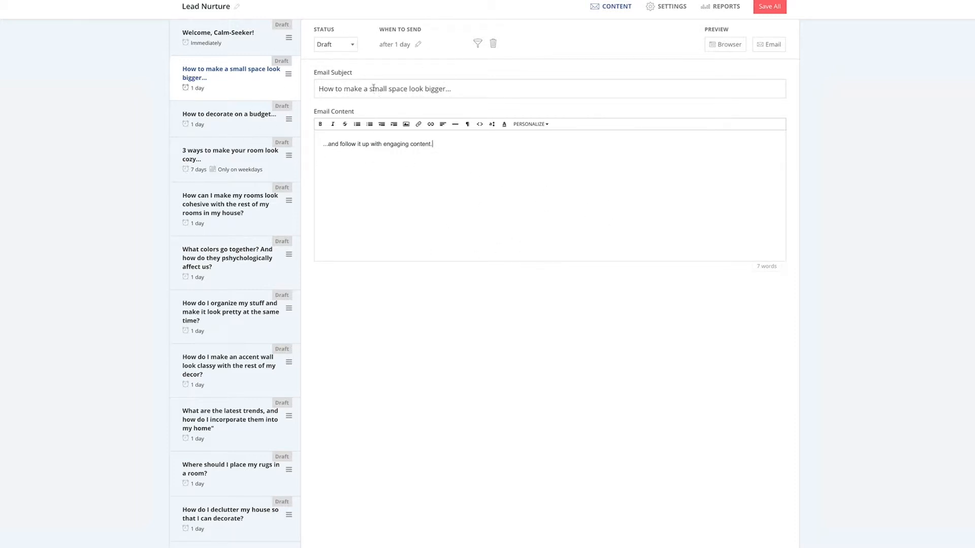
scroll(239, 192, "down", 3)
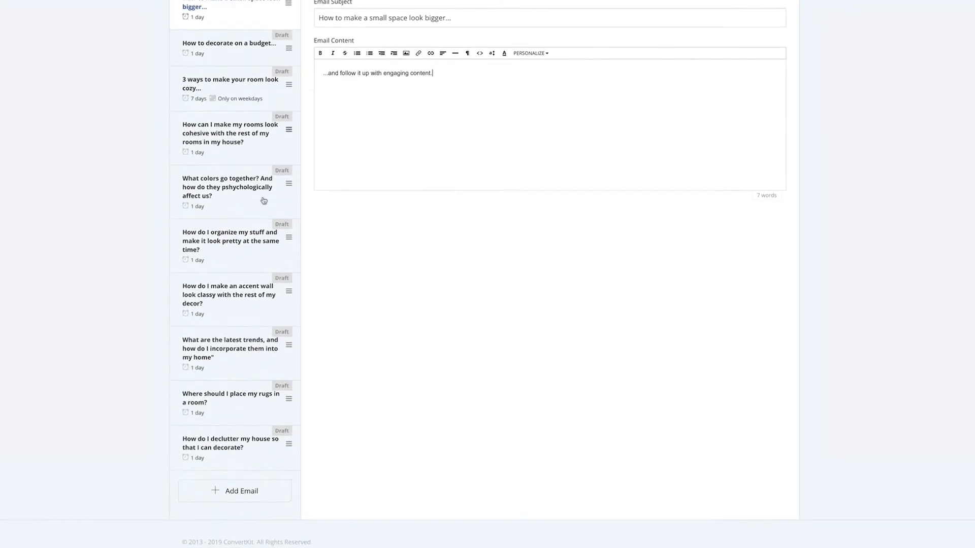
scroll(257, 251, "up", 3)
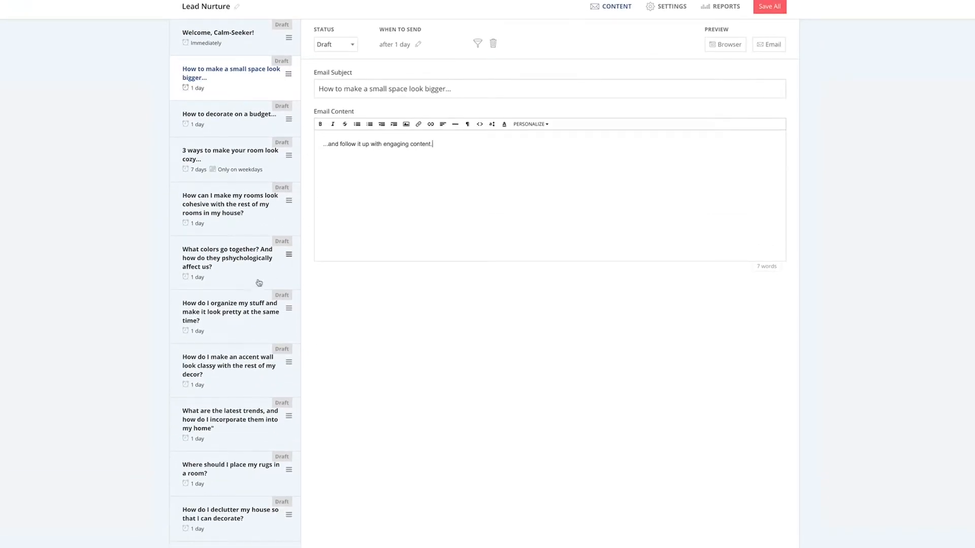
scroll(255, 277, "down", 3)
scroll(244, 279, "up", 3)
scroll(215, 154, "down", 2)
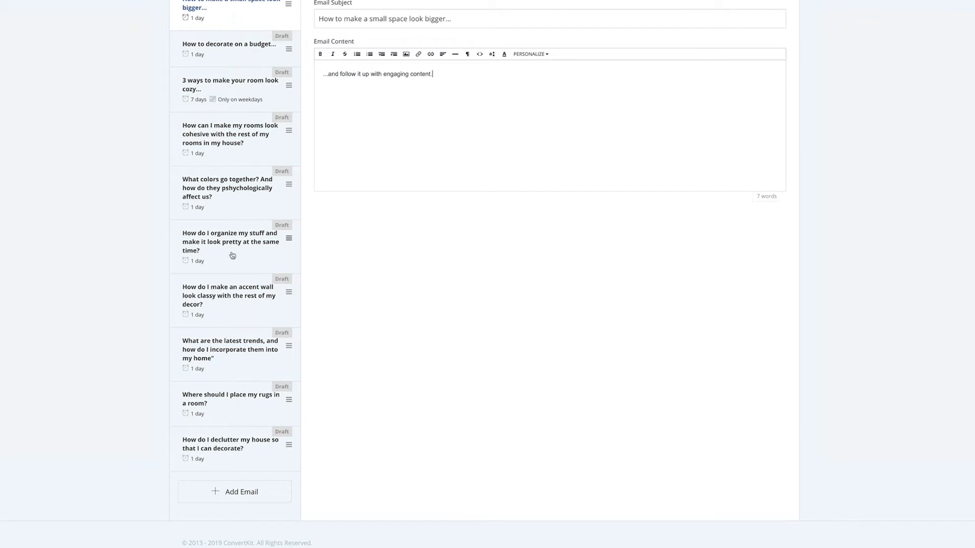
scroll(232, 255, "up", 2)
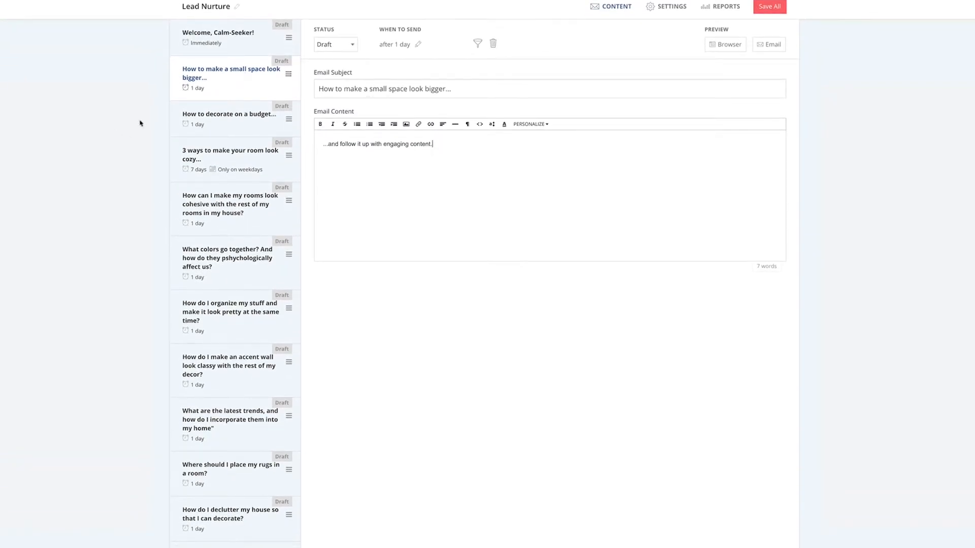
Step: Schedule the "How to make a small space look bigger..." email for 7 days after the last email, only on Tuesdays
scroll(419, 45, "down", 1)
left_click(419, 44)
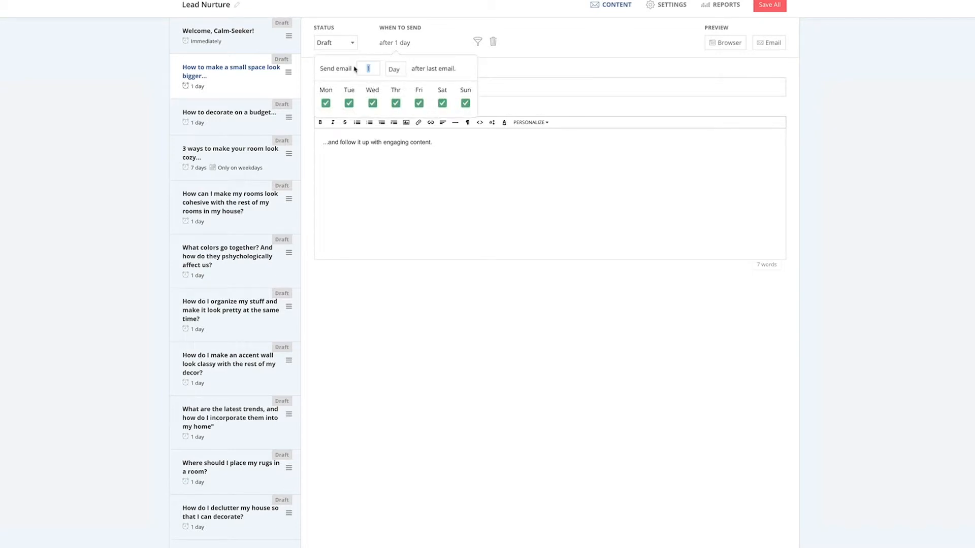
type("7")
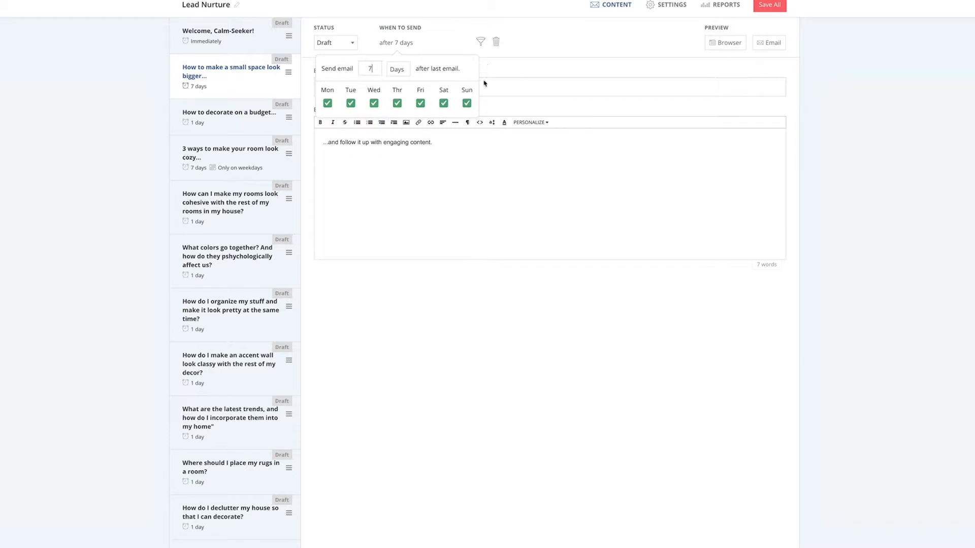
left_click(328, 104)
left_click(373, 104)
left_click(397, 103)
left_click(420, 104)
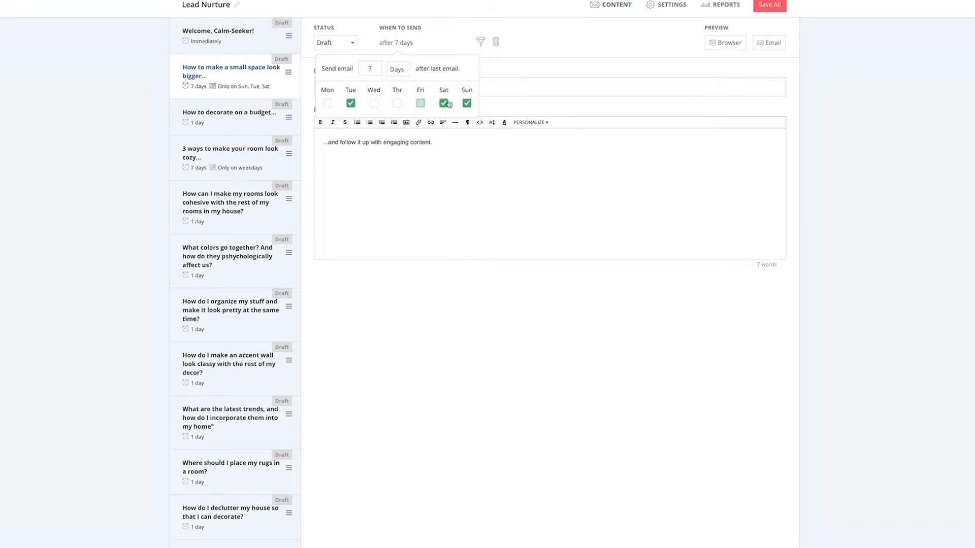
left_click(444, 104)
left_click(467, 104)
scroll(456, 76, "down", 1)
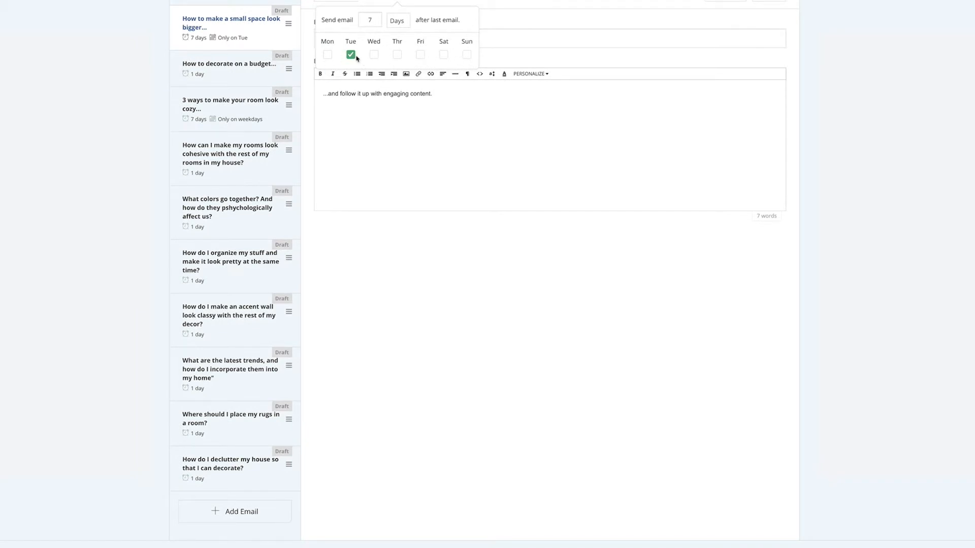
scroll(350, 53, "up", 1)
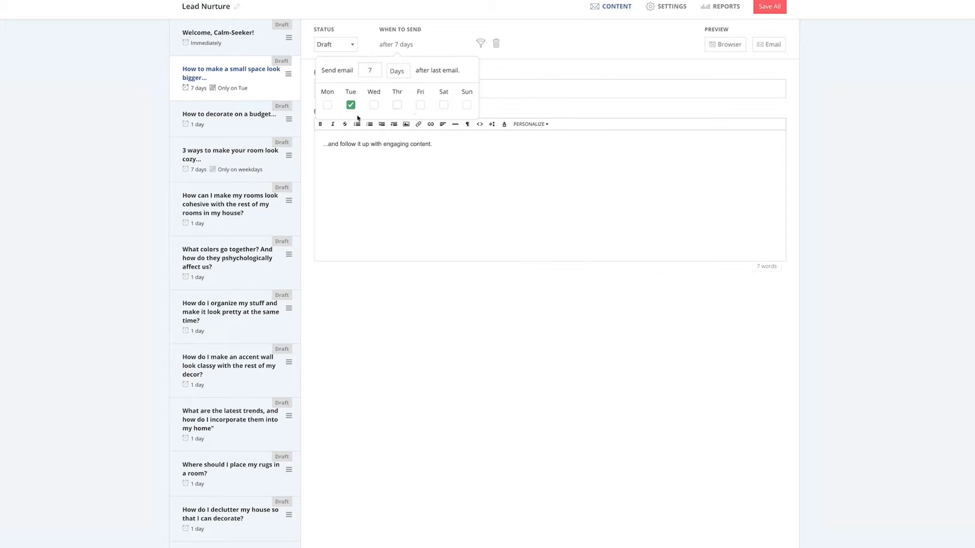
Step: Schedule the "How to decorate on a budget..." email for 7 days after the last email, with Tuesday as the only sending day
left_click(264, 117)
left_click(406, 45)
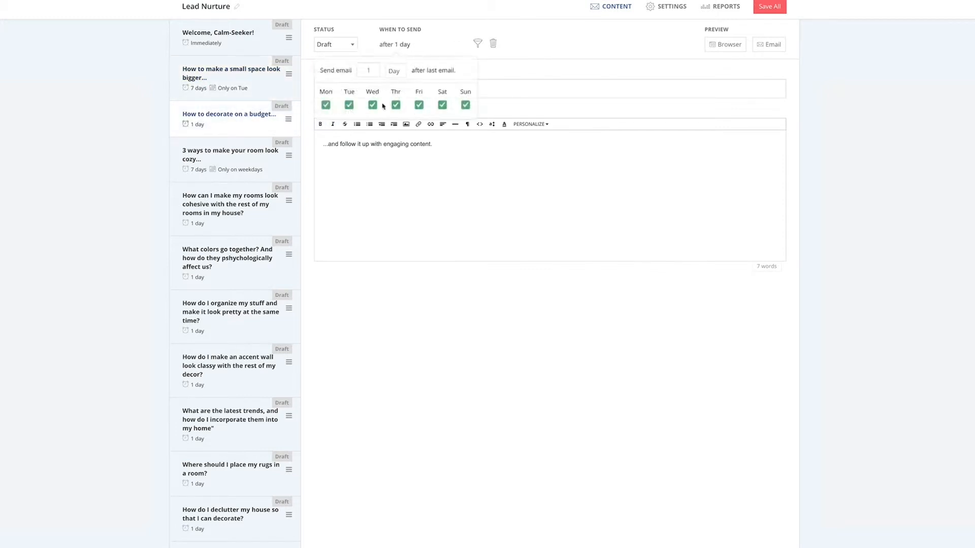
left_click(373, 105)
left_click(395, 106)
left_click(419, 106)
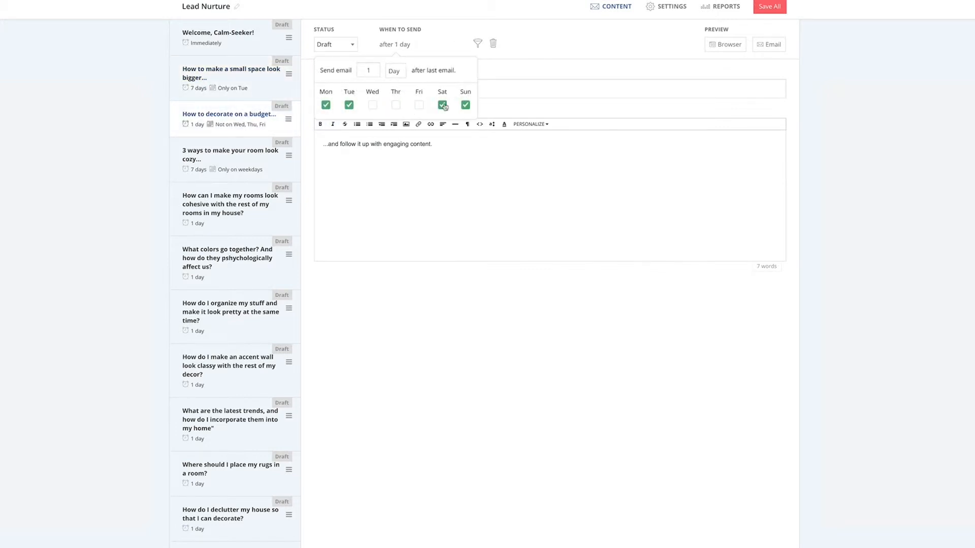
left_click(465, 105)
left_click(325, 105)
left_click(442, 105)
type("7")
left_click(436, 147)
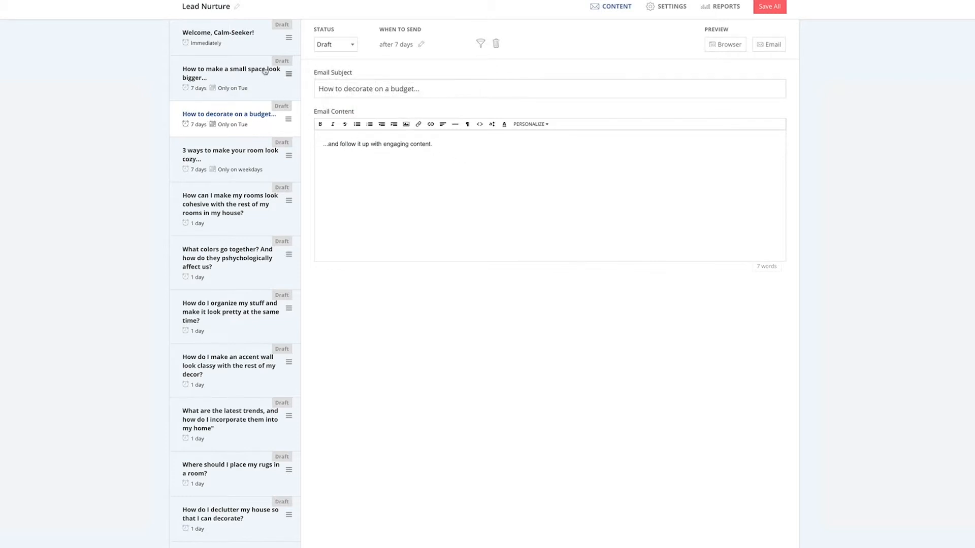
scroll(264, 66, "down", 3)
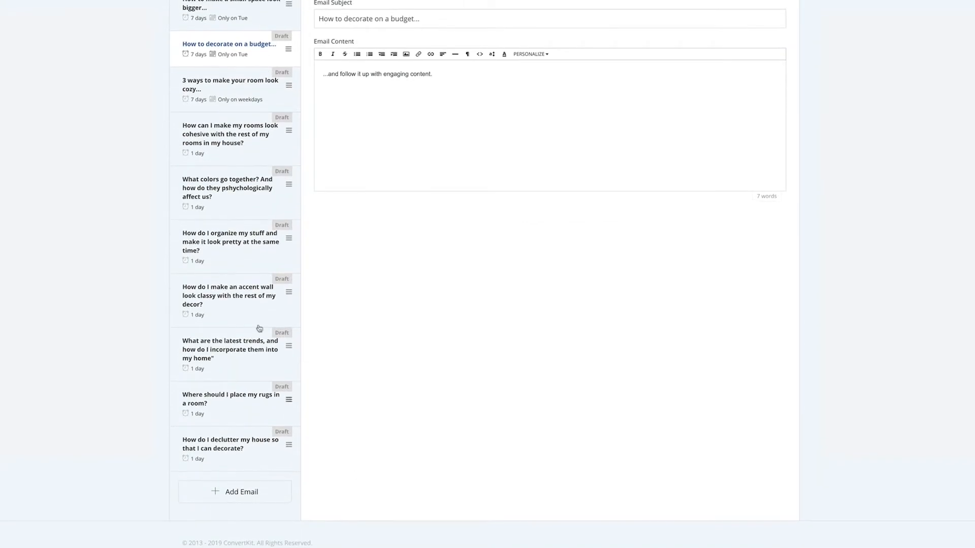
scroll(254, 152, "up", 3)
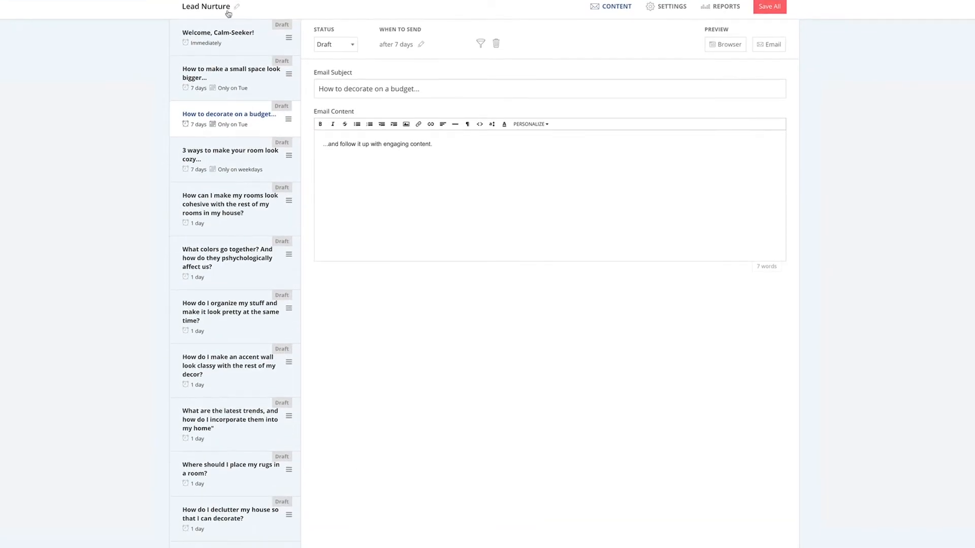
scroll(236, 272, "down", 4)
scroll(236, 272, "up", 3)
Step: Open the "Welcome, Calm-Seeker!" email and view its status options without changing the status
left_click(229, 41)
left_click(348, 44)
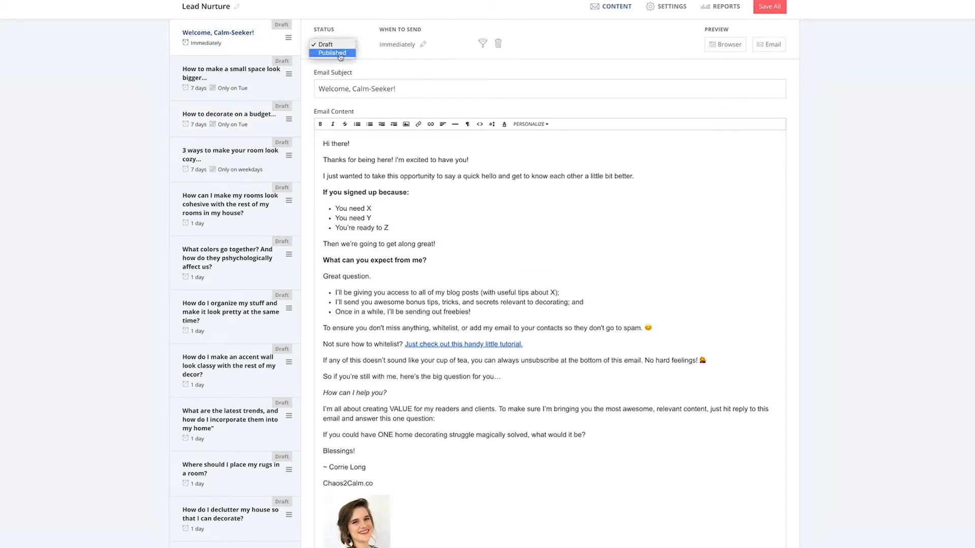
left_click(353, 27)
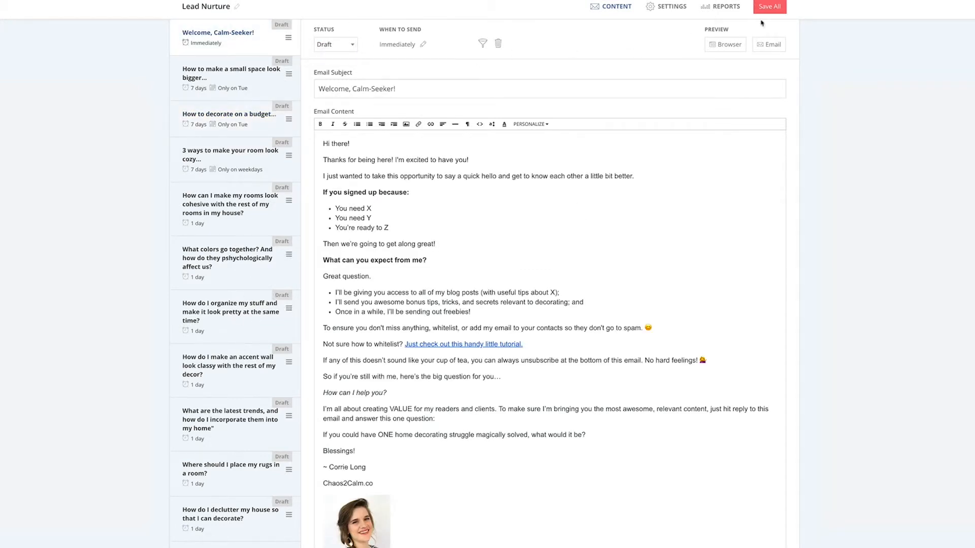
Step: Look over the sequence's email list and the welcome email's content down to the signature and P.S
scroll(257, 123, "down", 2)
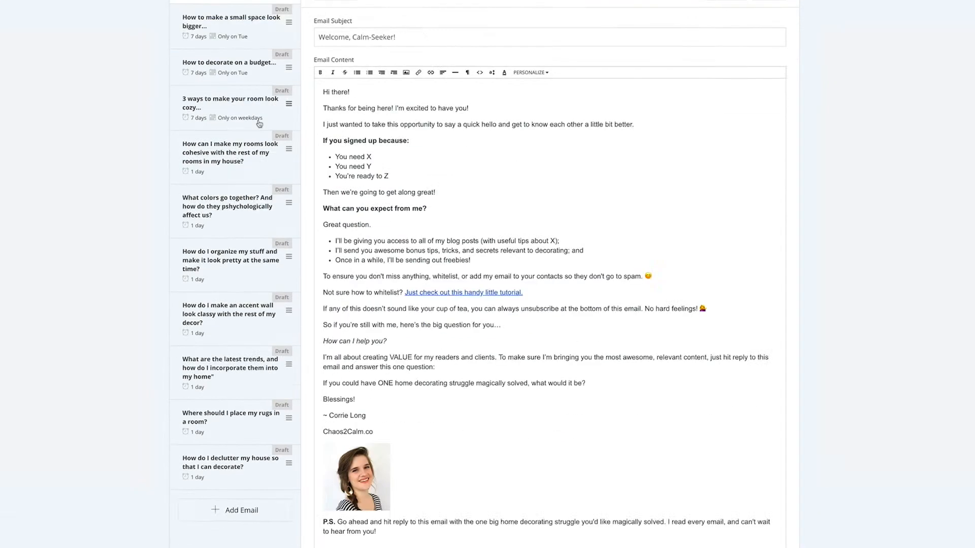
scroll(294, 38, "up", 2)
scroll(276, 197, "down", 2)
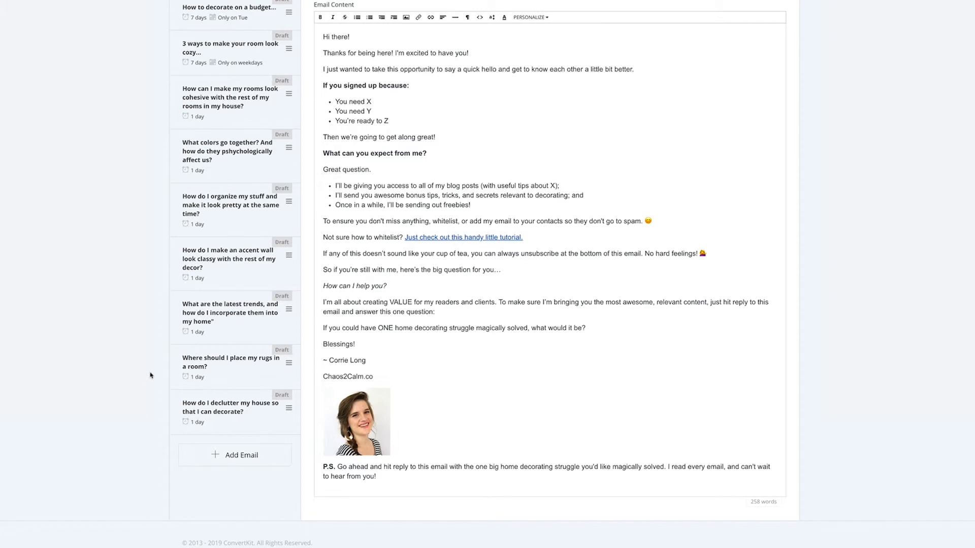
scroll(202, 345, "up", 2)
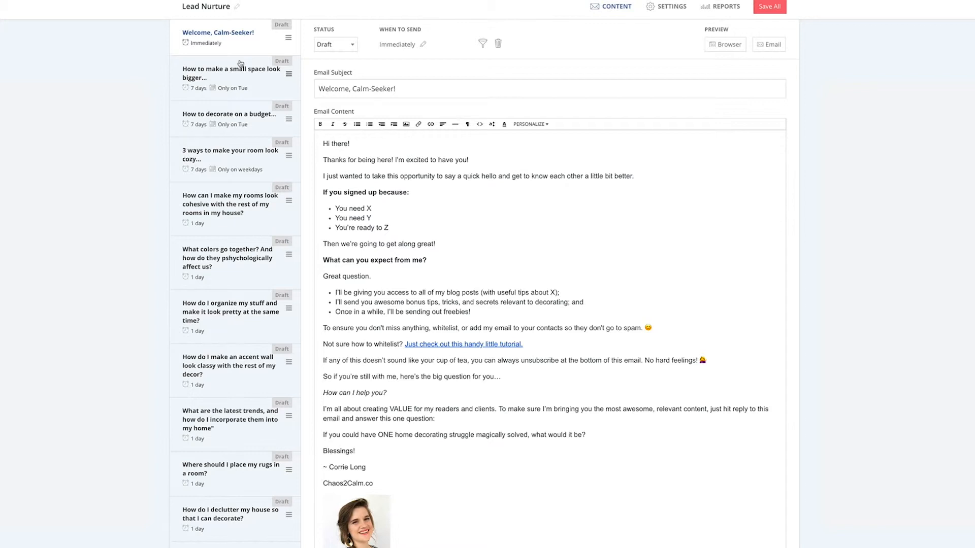
scroll(241, 63, "down", 1)
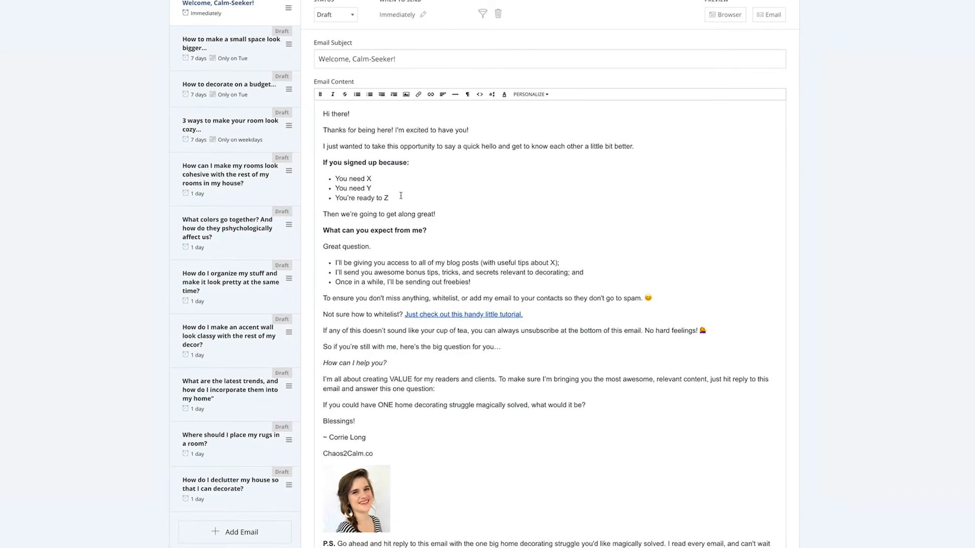
scroll(400, 196, "down", 3)
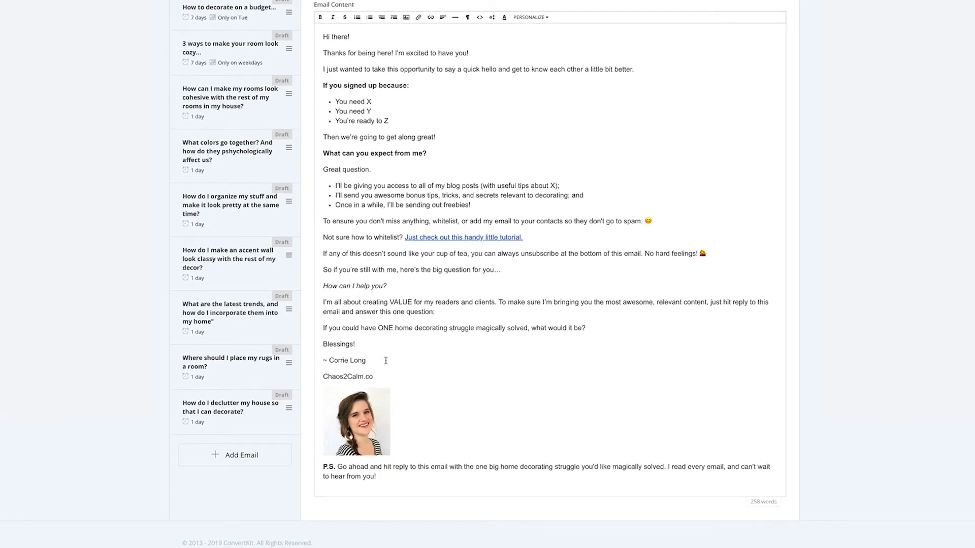
scroll(223, 112, "up", 2)
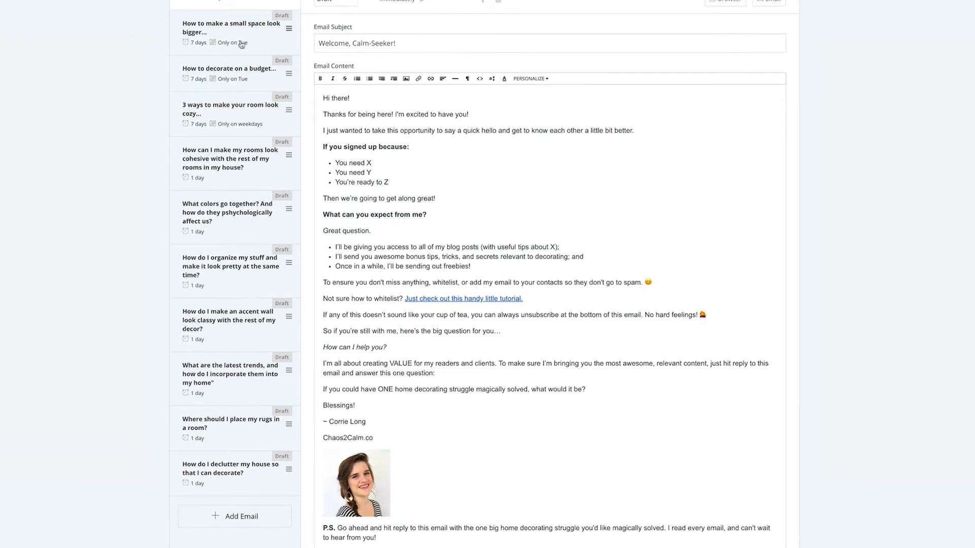
Step: Copy the welcome email's HTML code from the "Blessings!" paragraph through the end of the P.S., and return to the normal editor view
left_click(479, 78)
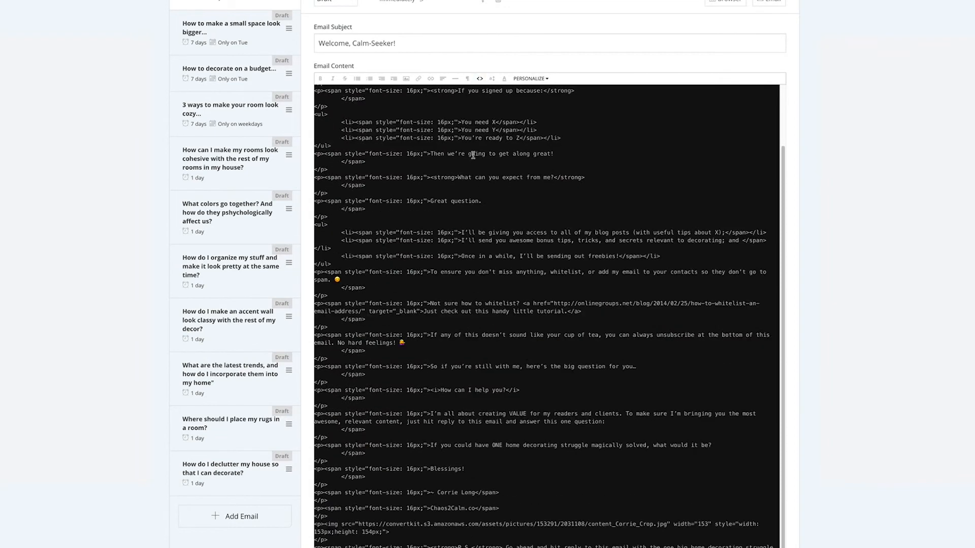
scroll(478, 486, "down", 2)
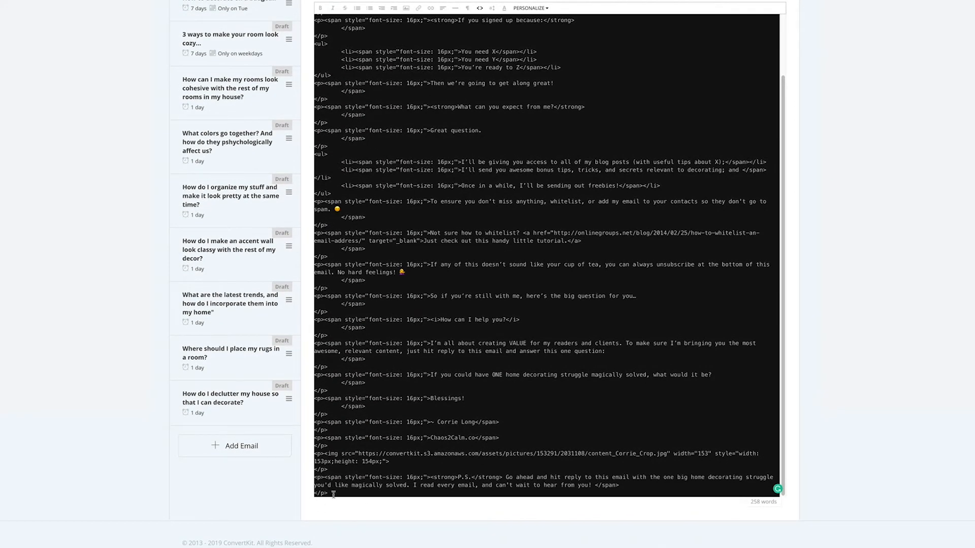
left_click_drag(327, 494, 313, 398)
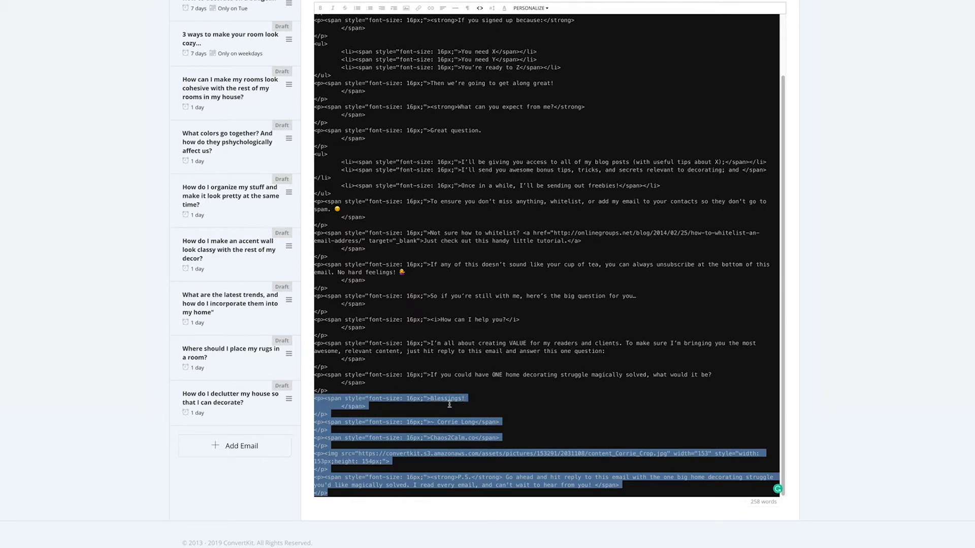
scroll(449, 423, "up", 3)
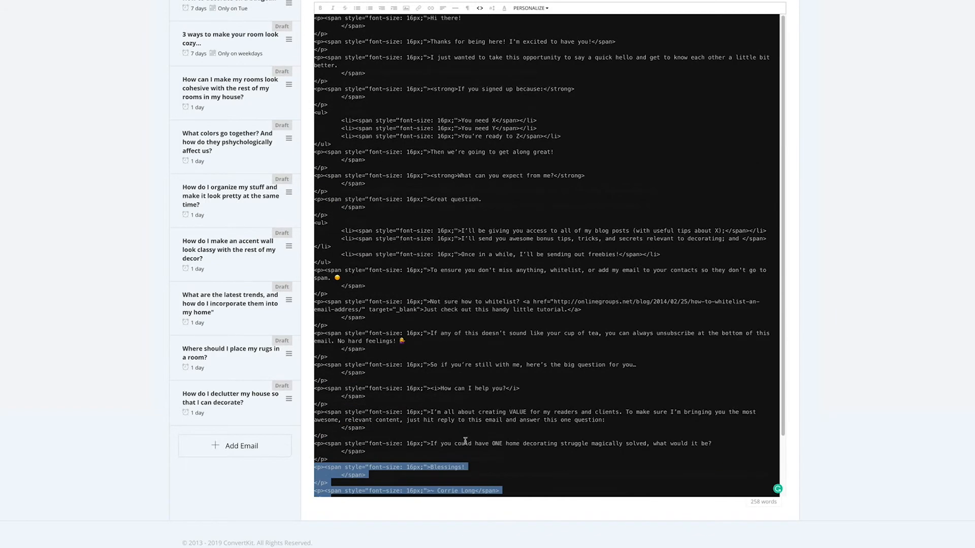
left_click(480, 9)
Step: Paste the copied signature and P.S. code at the end of the HTML of the "How to make a small space look bigger..." email
scroll(264, 13, "up", 3)
left_click(239, 73)
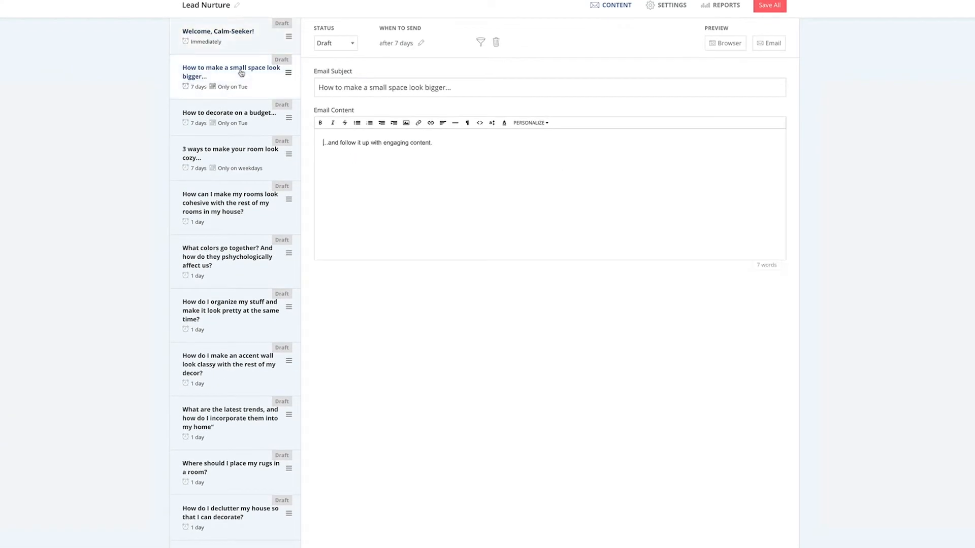
left_click(479, 122)
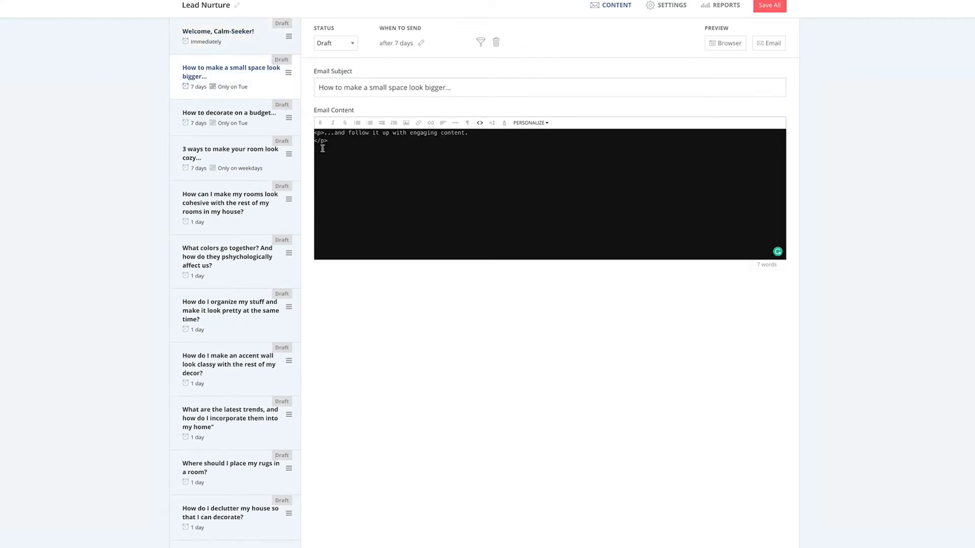
key("ctrl+v")
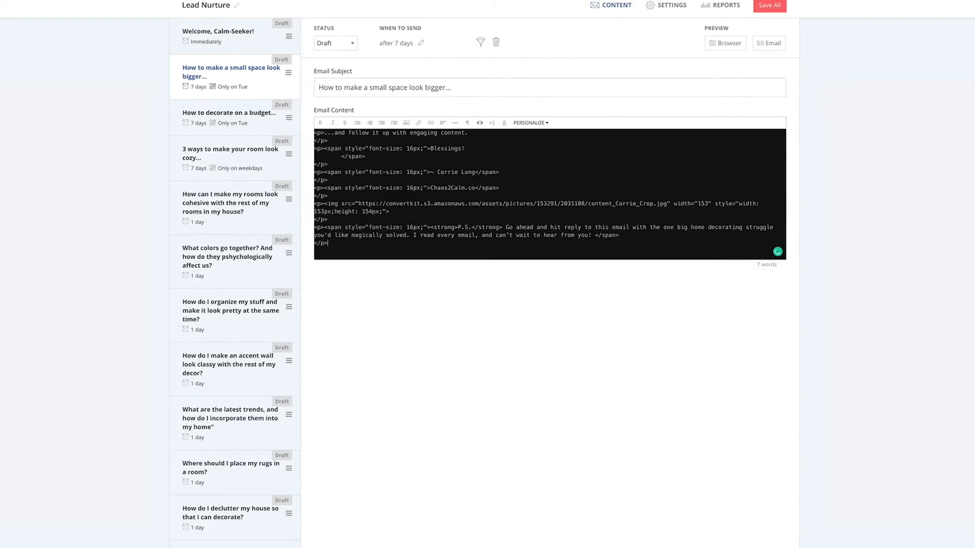
Step: Return the "How to make a small space look bigger..." email to the normal editor view and save all sequence changes
left_click(479, 122)
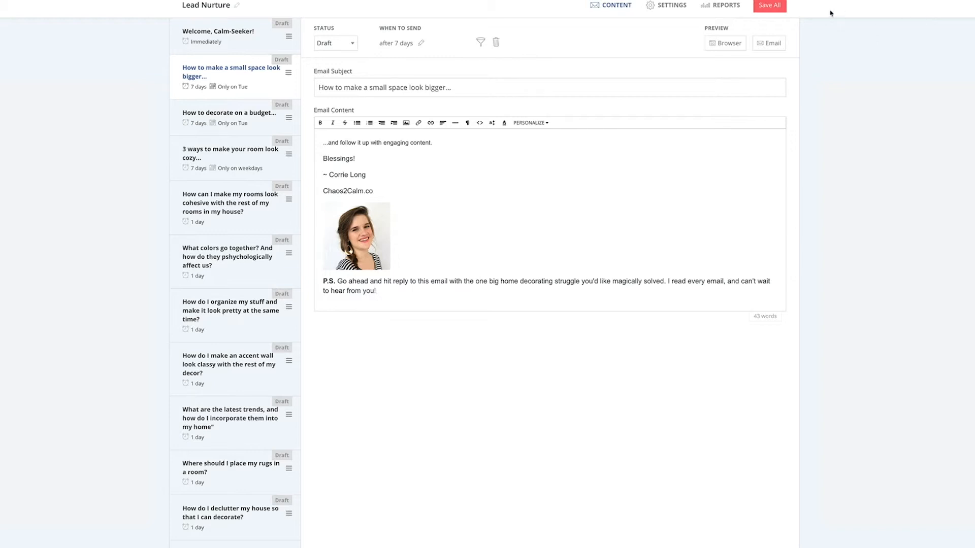
left_click(766, 5)
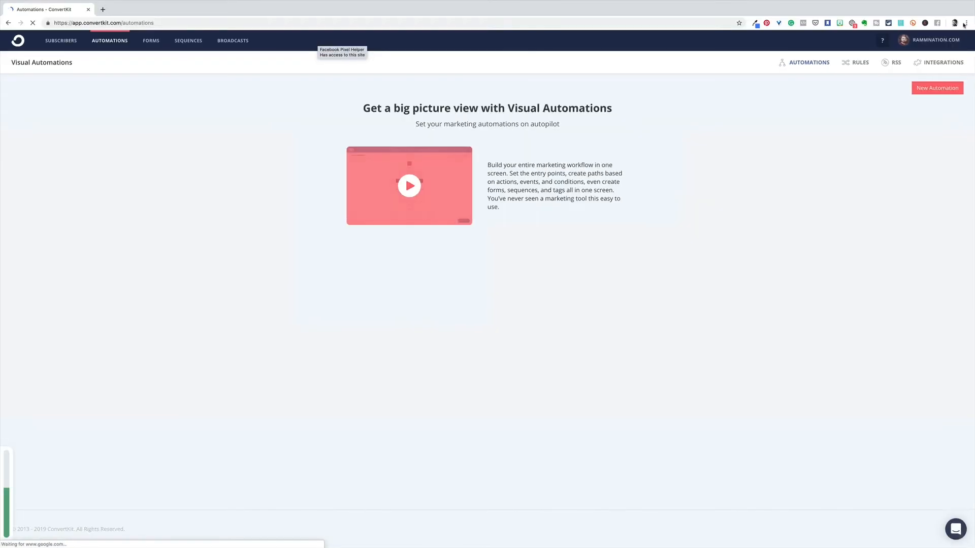
Step: Create a new visual automation that starts when a subscriber joins the "Decorating Guide" form
left_click(926, 90)
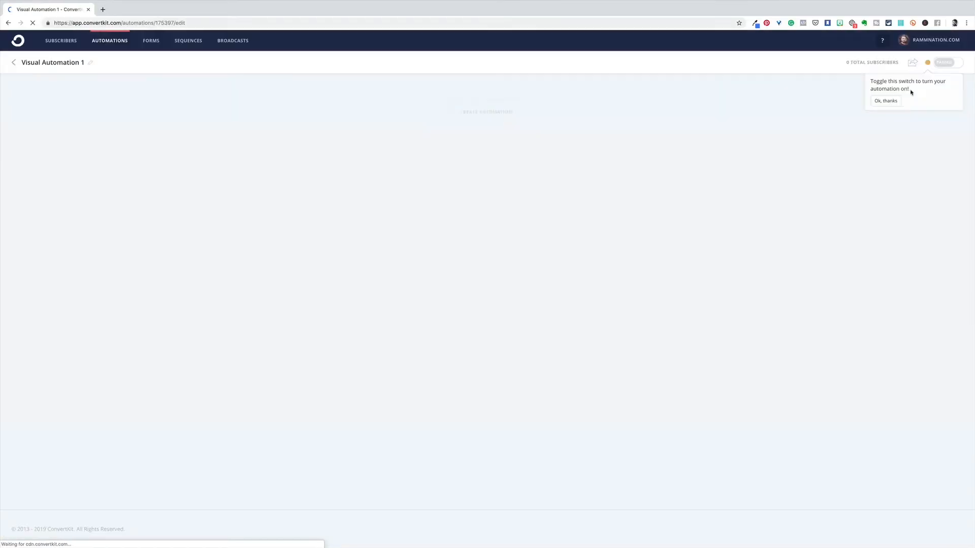
left_click(502, 116)
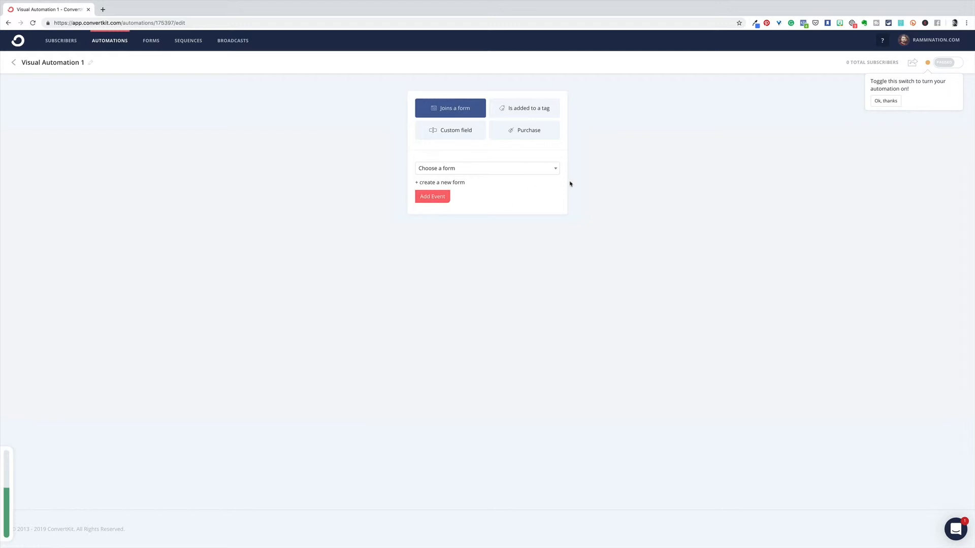
left_click(530, 168)
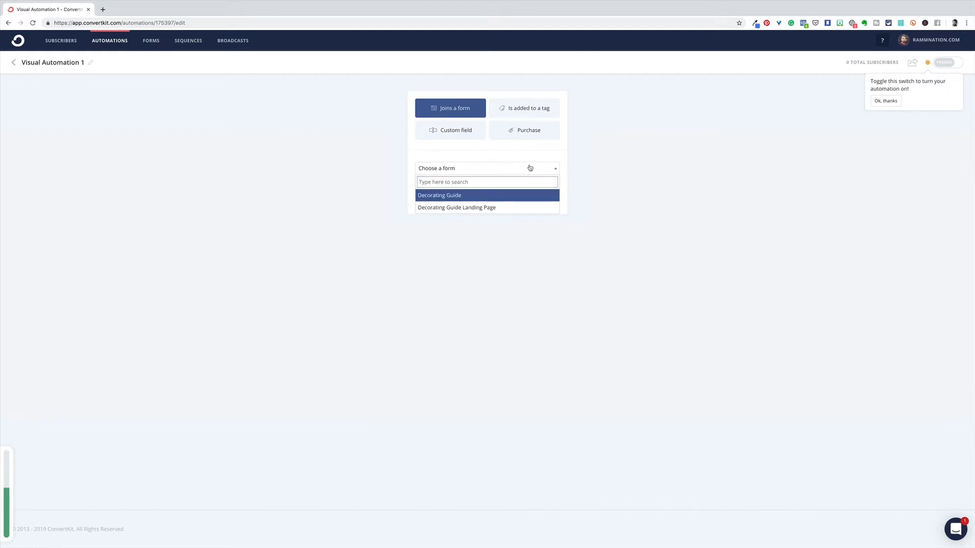
left_click(446, 197)
left_click(432, 196)
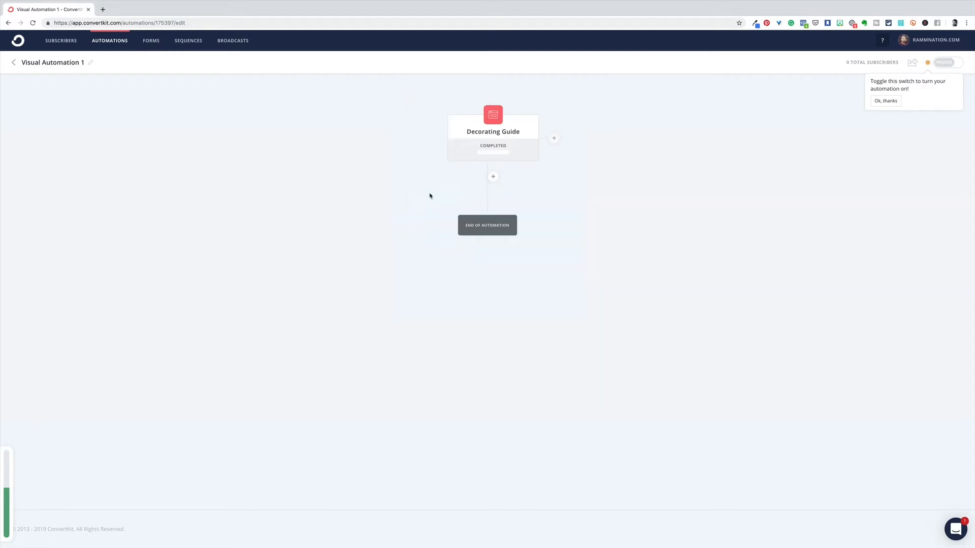
Step: Add a second entry event to the automation for subscribers who join the "Decorating Guide Landing Page" form
mouse_move(468, 144)
left_click(554, 138)
left_click(563, 231)
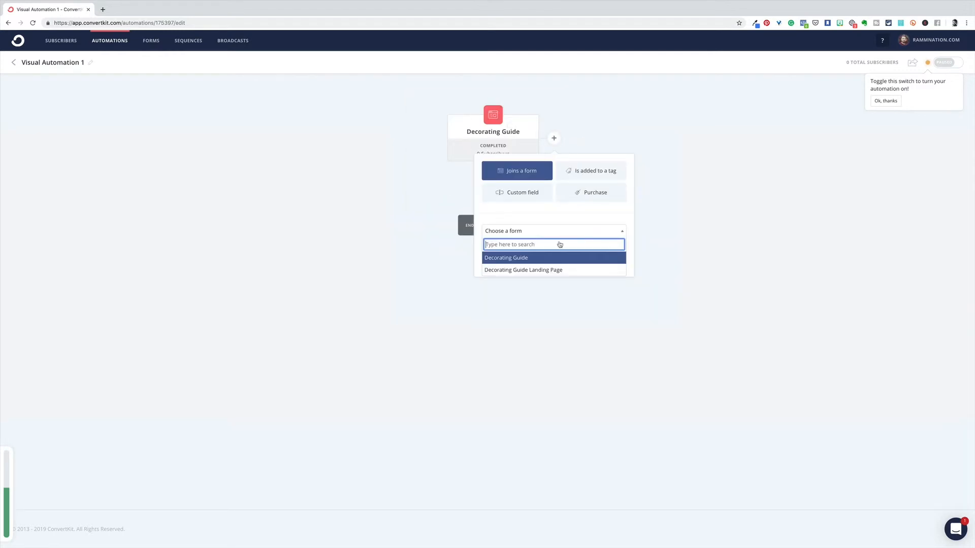
left_click(554, 268)
left_click(502, 260)
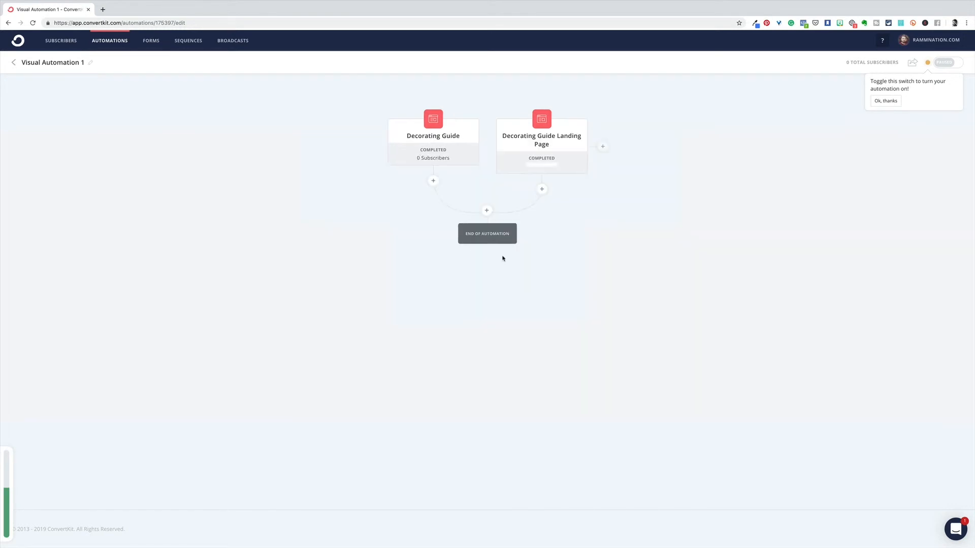
Step: Add an email sequence action below the point where both form entries merge, using the "Lead Nurture" sequence
left_click(486, 211)
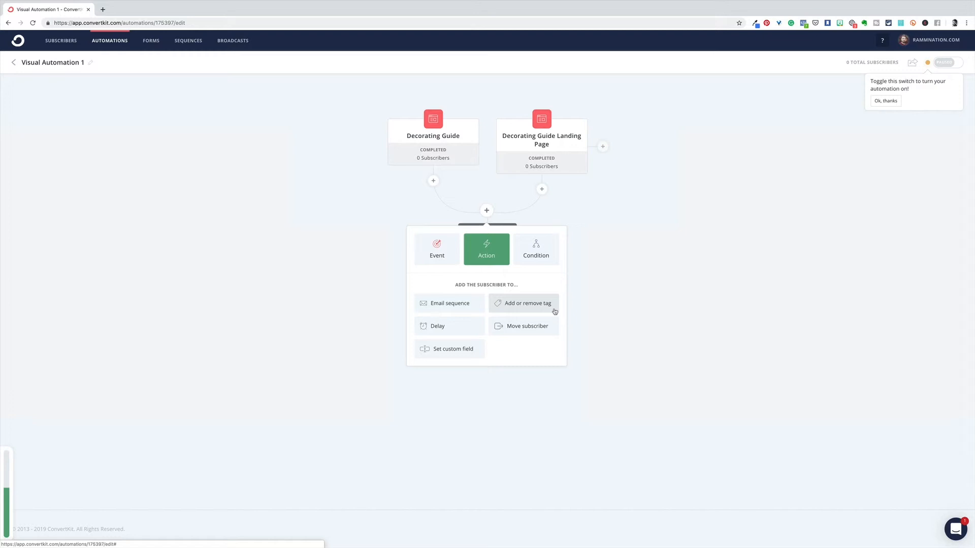
left_click(470, 304)
left_click(471, 303)
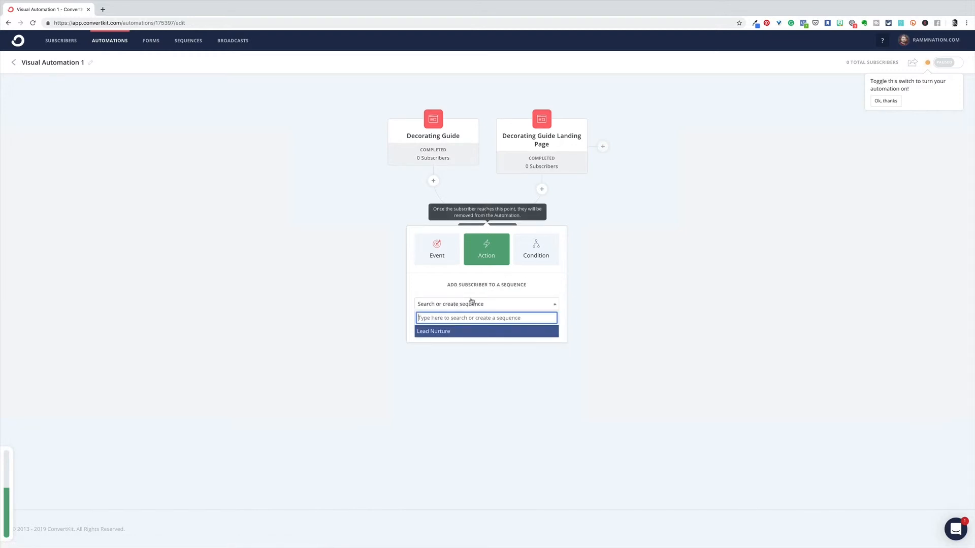
left_click(445, 331)
left_click(440, 325)
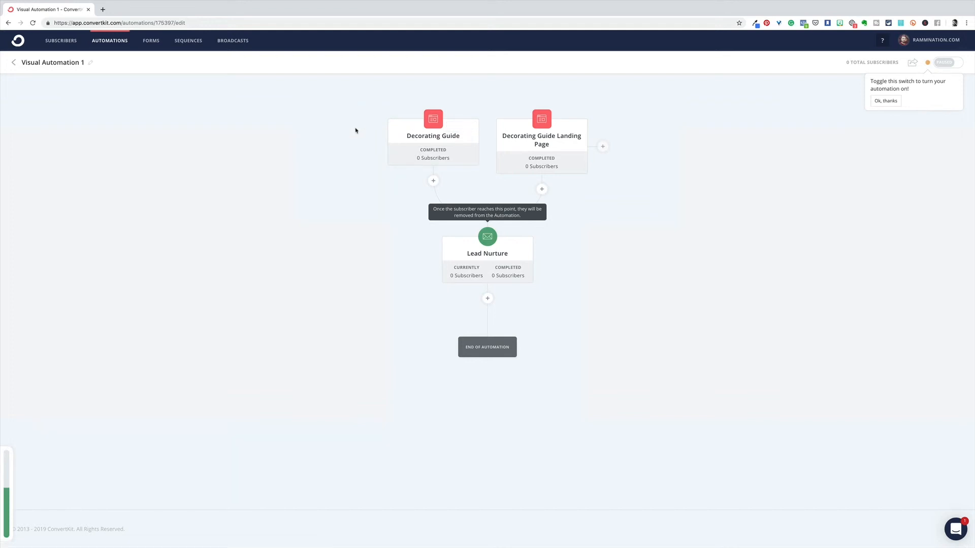
Step: Turn on the automation and rename it "Decorating Automation"
left_click(945, 67)
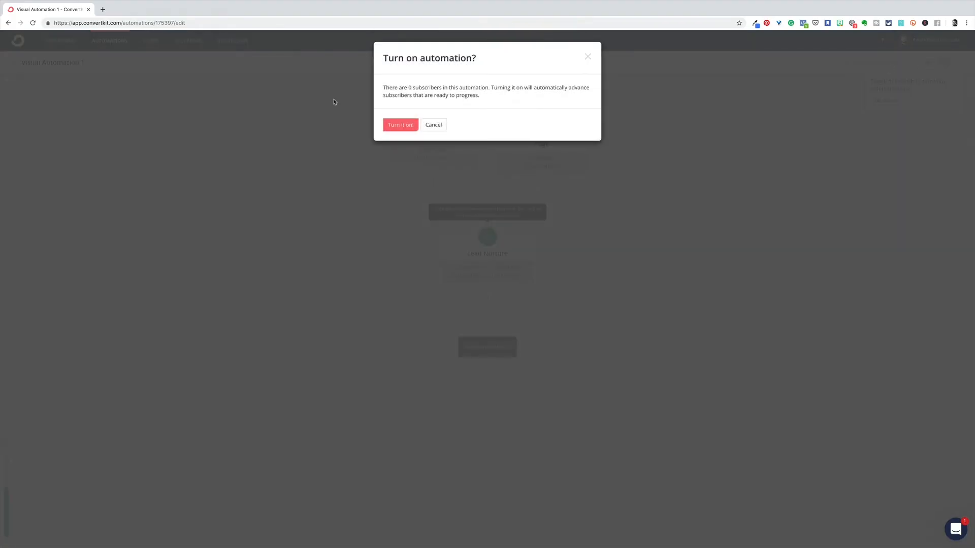
left_click(401, 125)
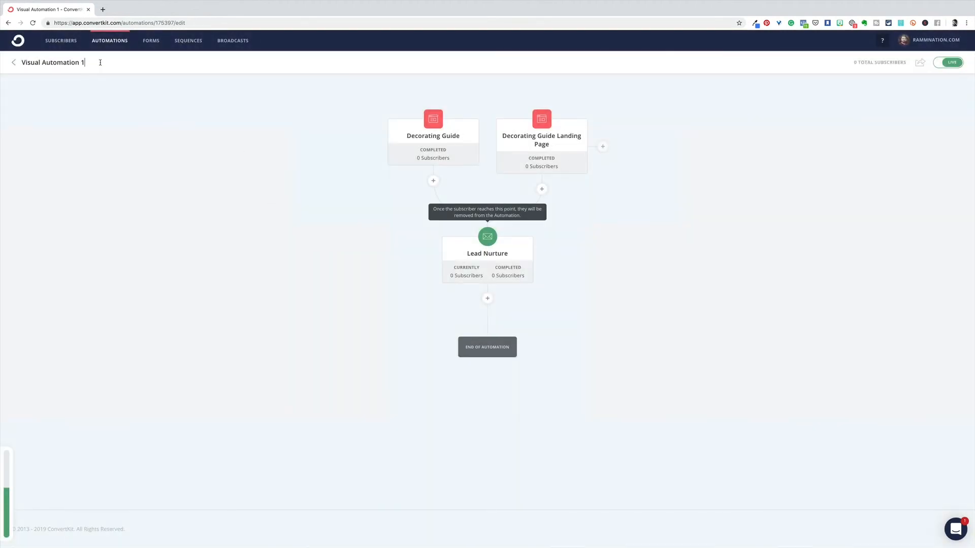
left_click_drag(84, 62, 20, 63)
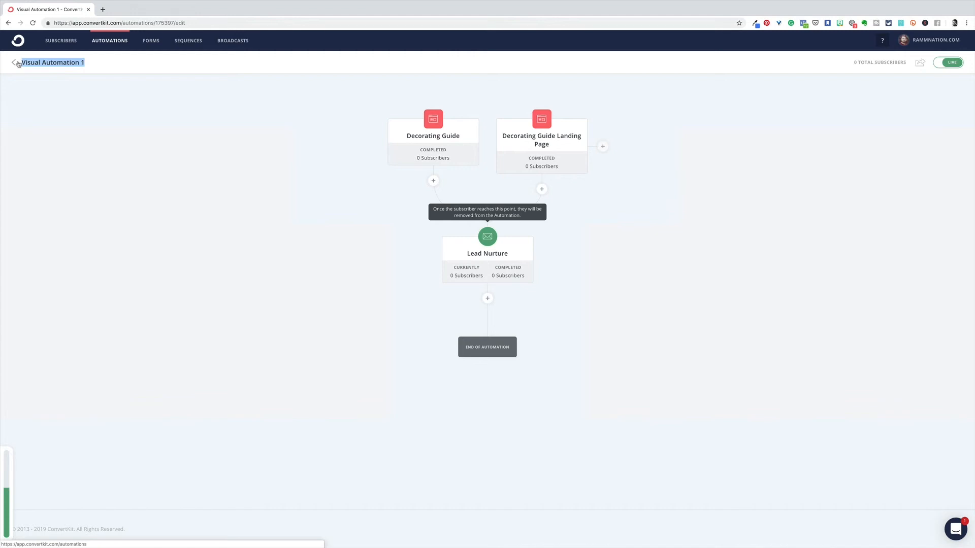
type("Decorati")
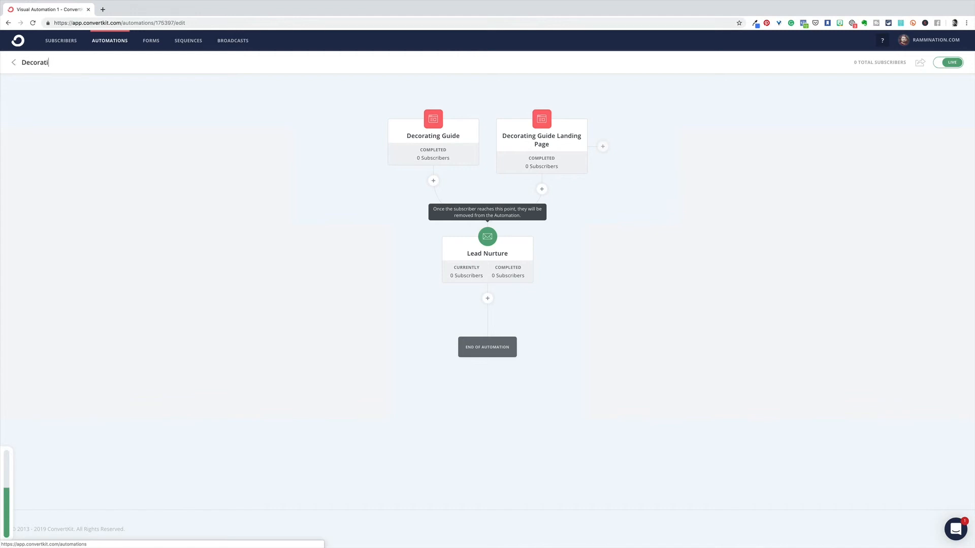
type("ng Automation")
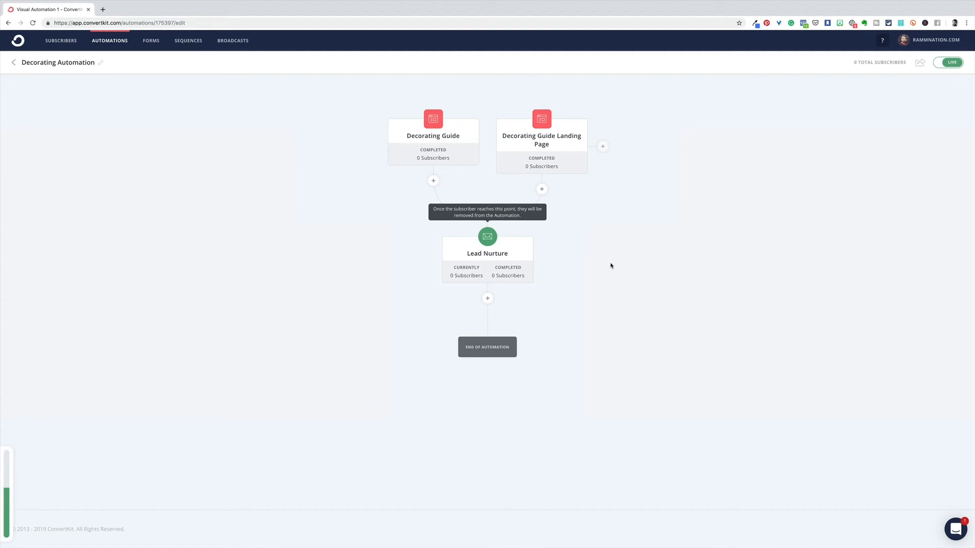
Step: Add a third entry event for subscribers who are added to a newly created "Leads" tag
left_click(488, 298)
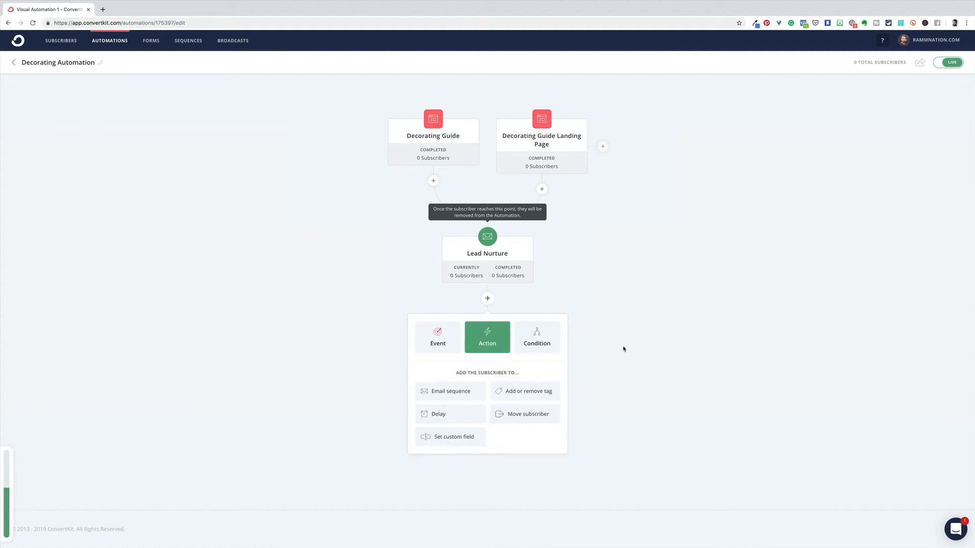
left_click(606, 303)
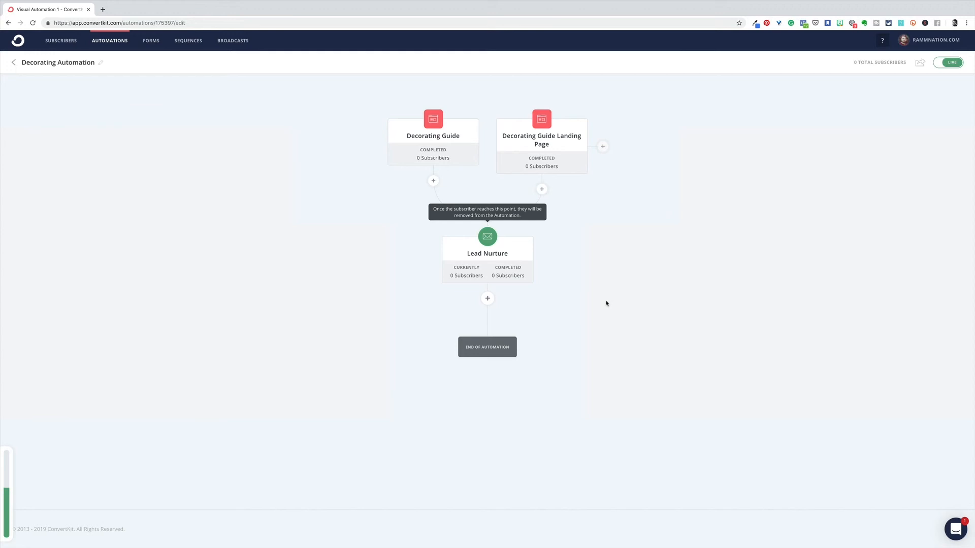
left_click(602, 146)
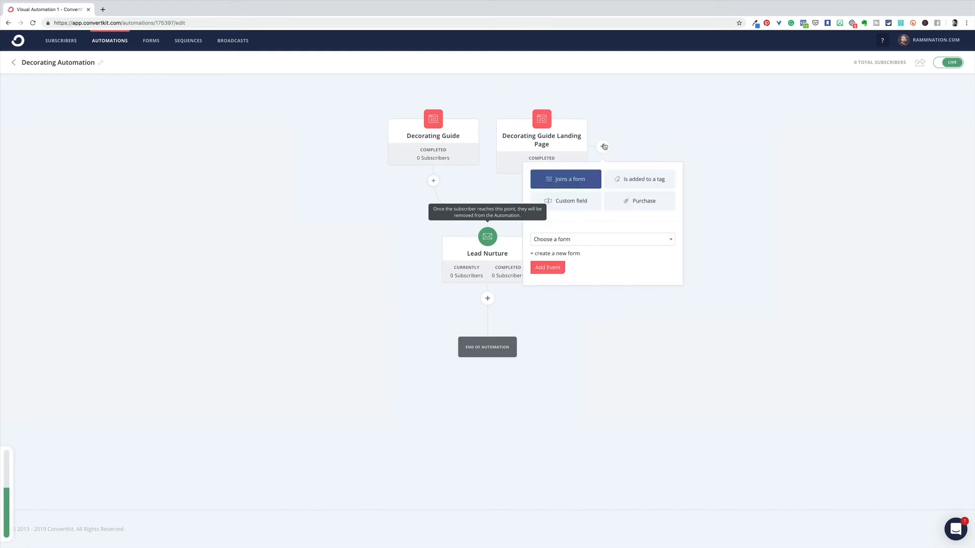
left_click(650, 181)
left_click(651, 239)
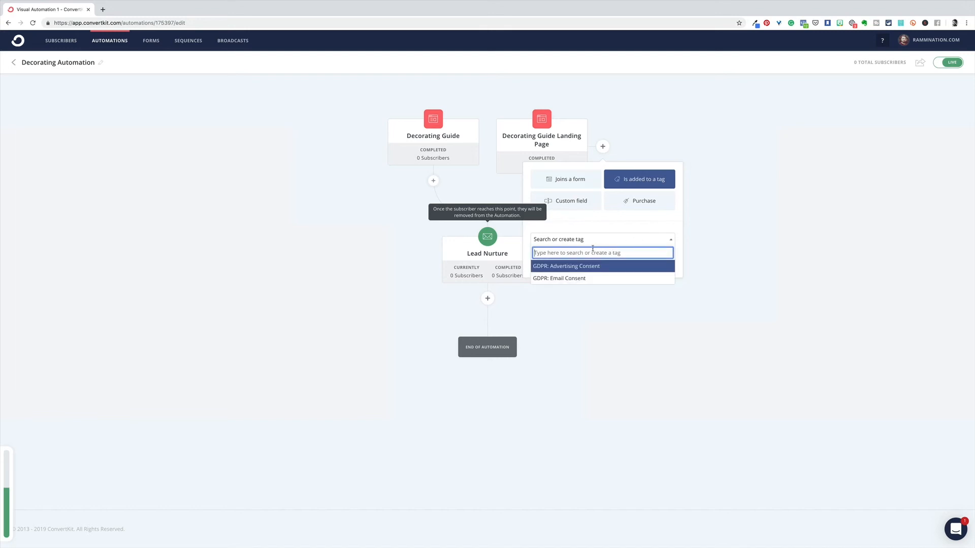
type("Leads")
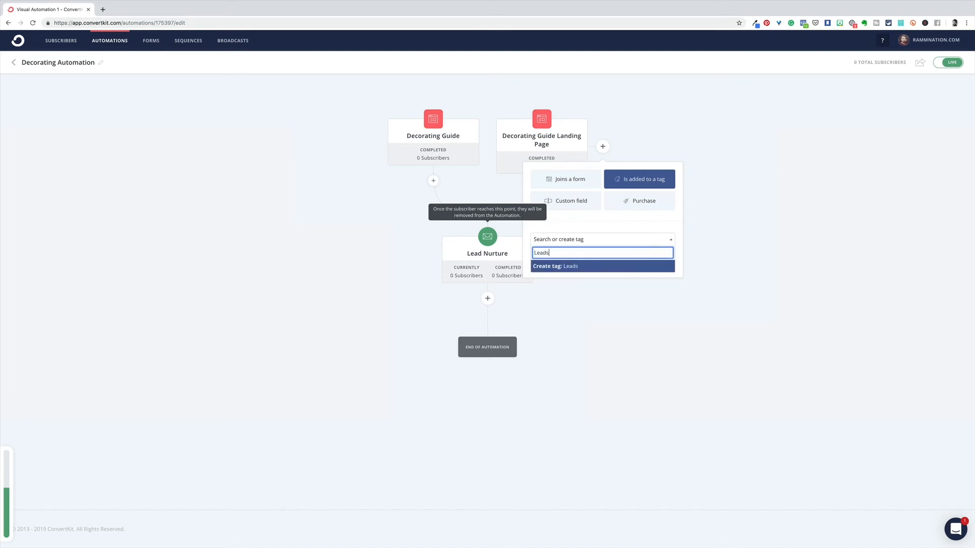
key("Return")
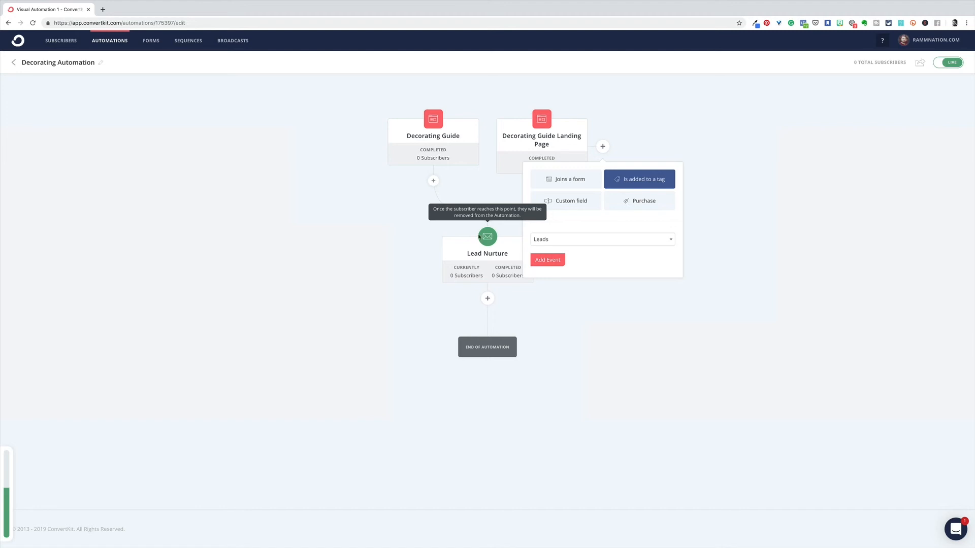
left_click(547, 260)
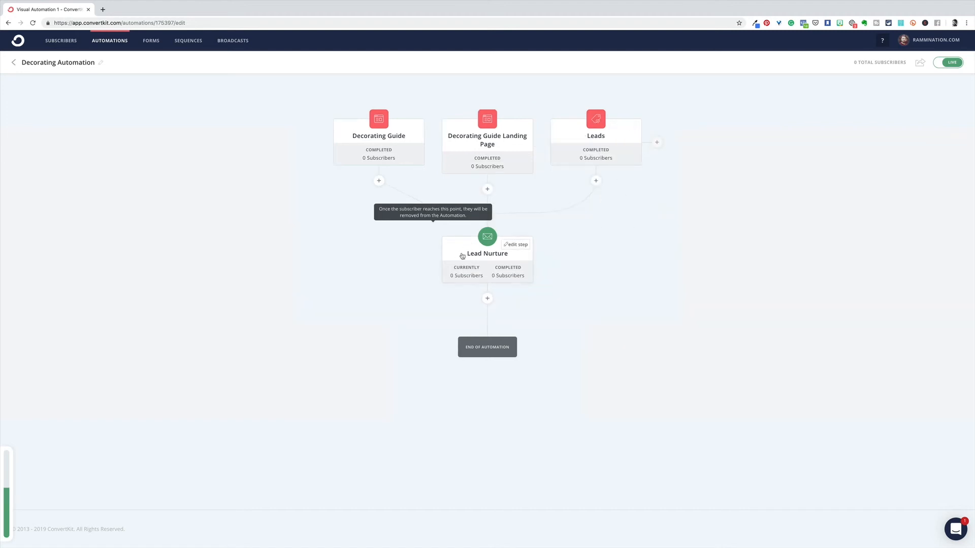
Step: Open the subscribers page, view the tags available when adding a single subscriber, and leave the form without saving
left_click(58, 42)
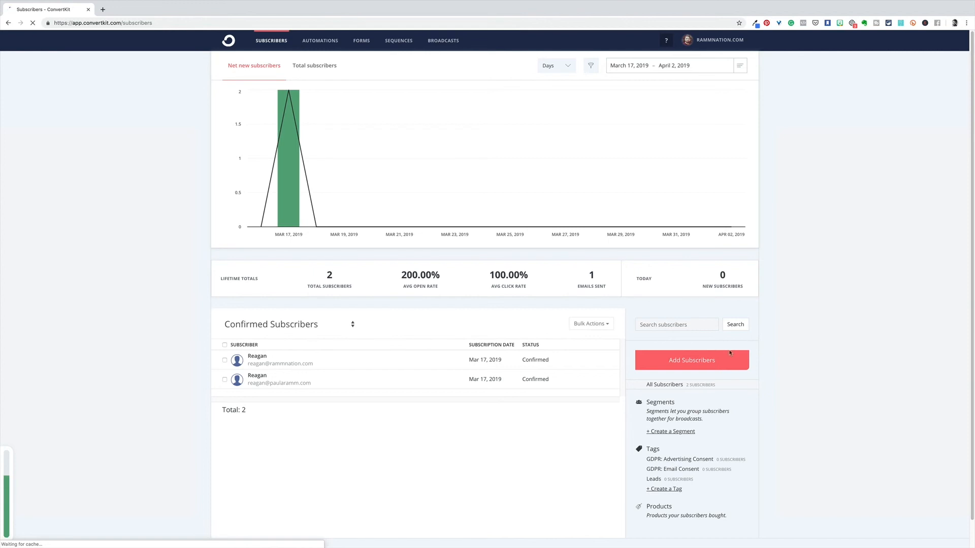
scroll(699, 361, "down", 1)
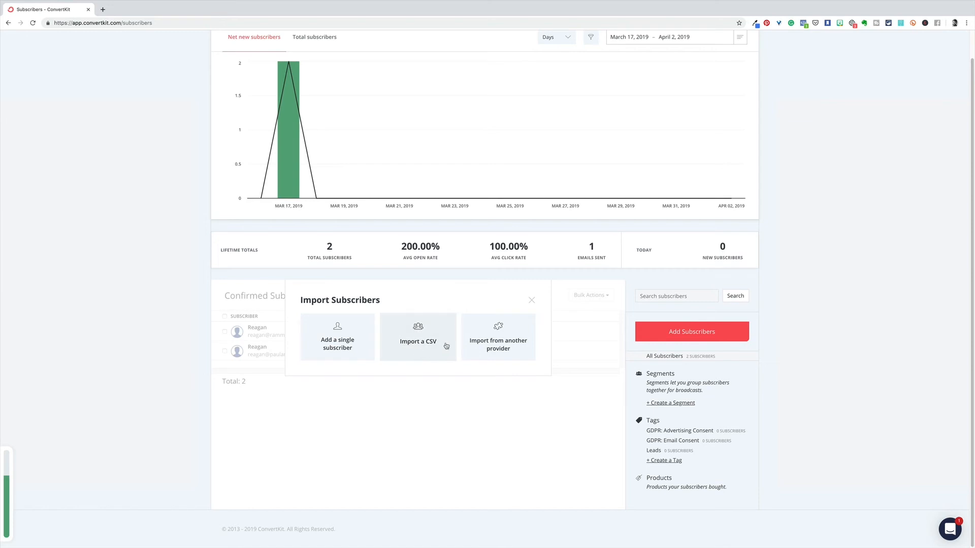
left_click(349, 338)
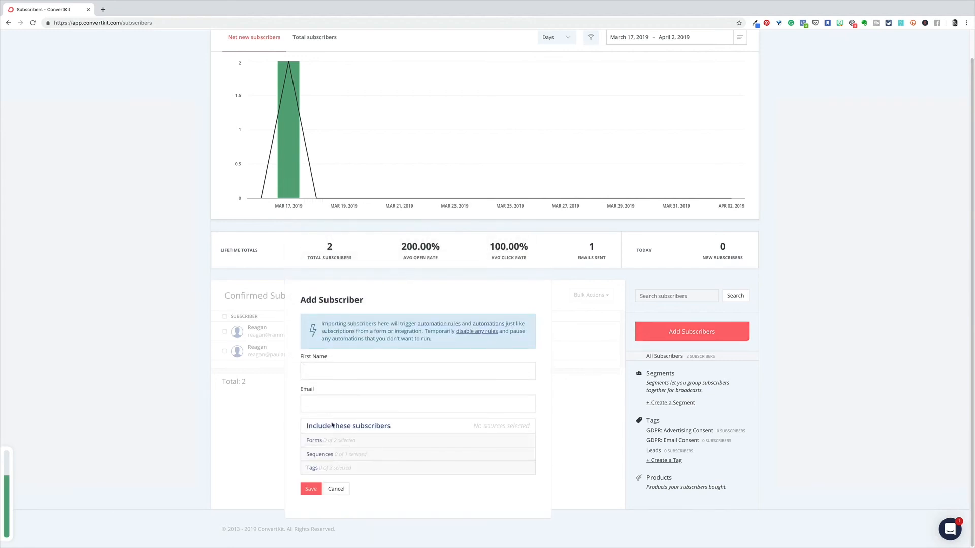
left_click(312, 467)
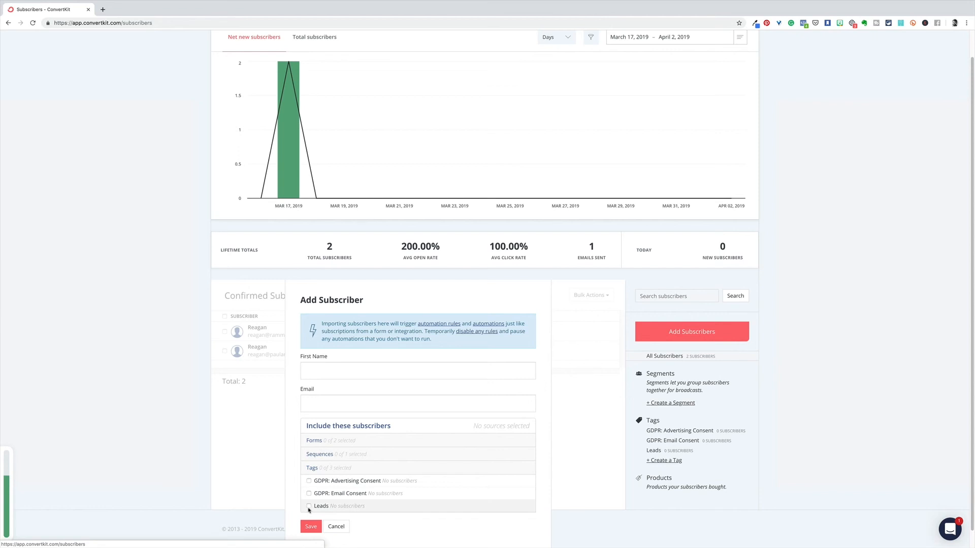
left_click(336, 526)
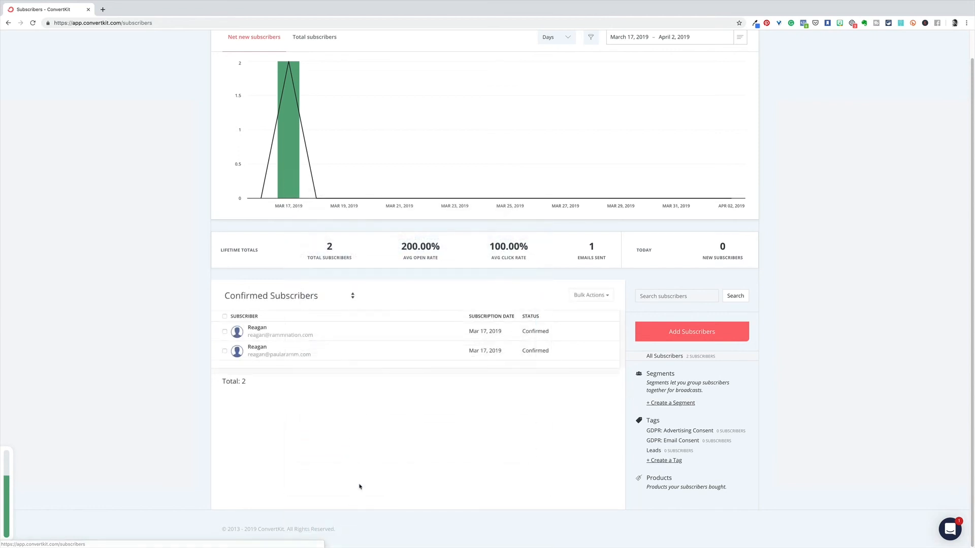
Step: Set up a CSV subscriber import with the "Leads" tag selected, and cancel it without importing a file
left_click(690, 325)
left_click(419, 345)
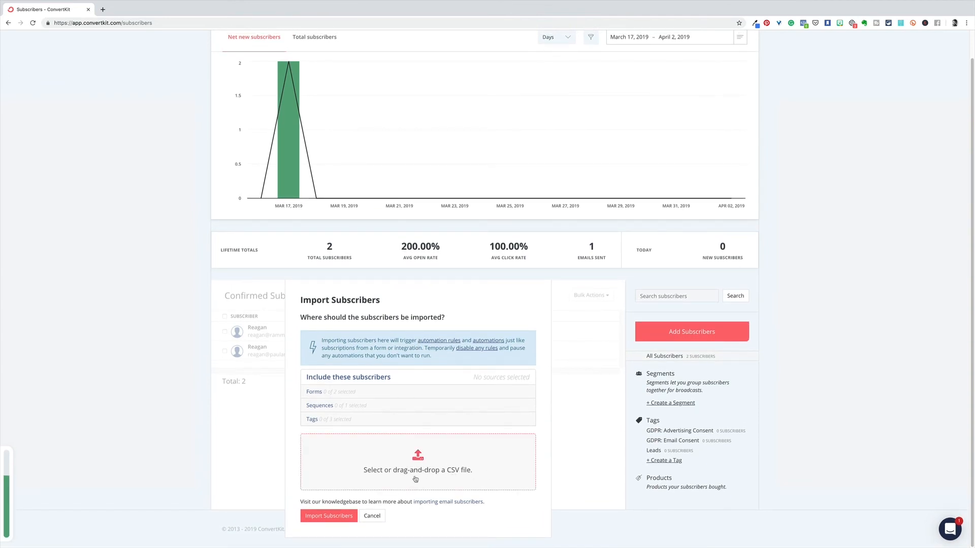
left_click(333, 418)
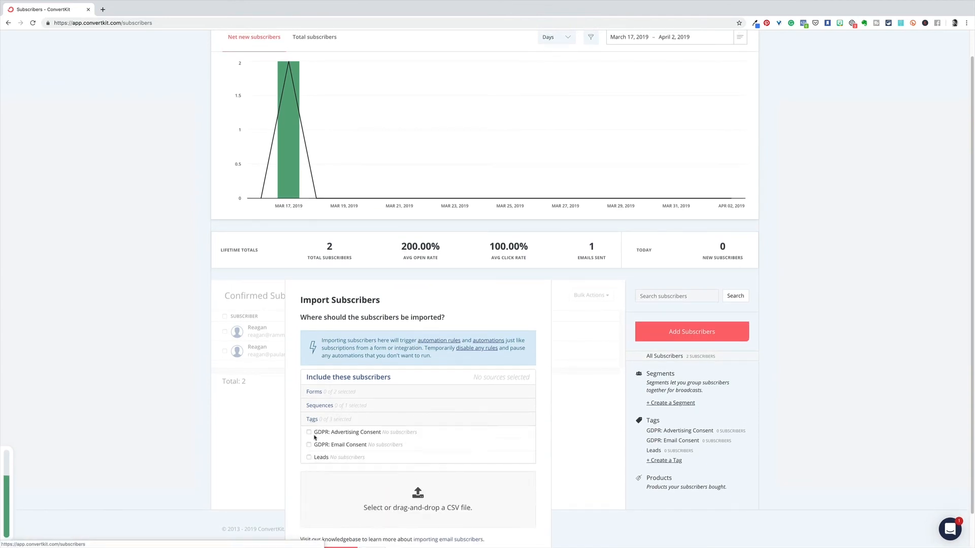
left_click(308, 457)
scroll(335, 487, "down", 1)
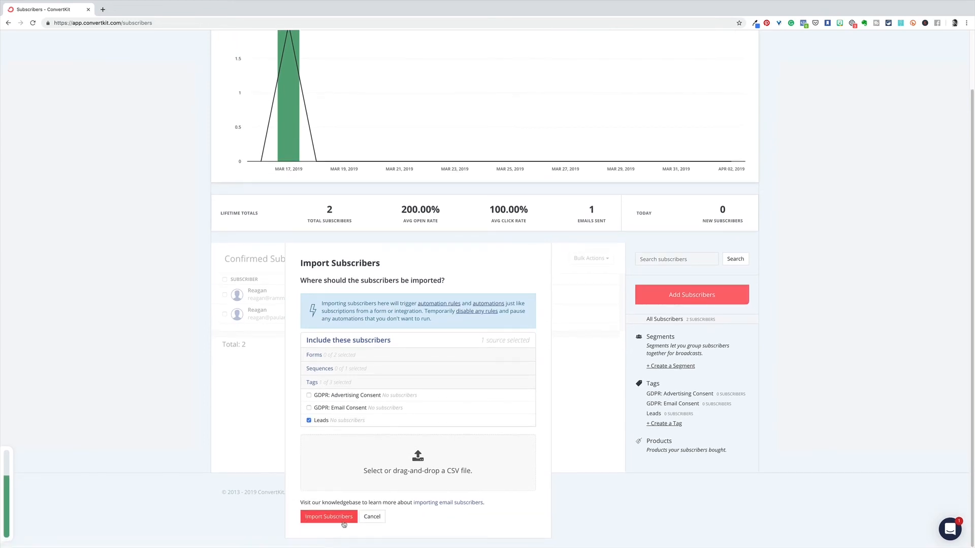
left_click(371, 517)
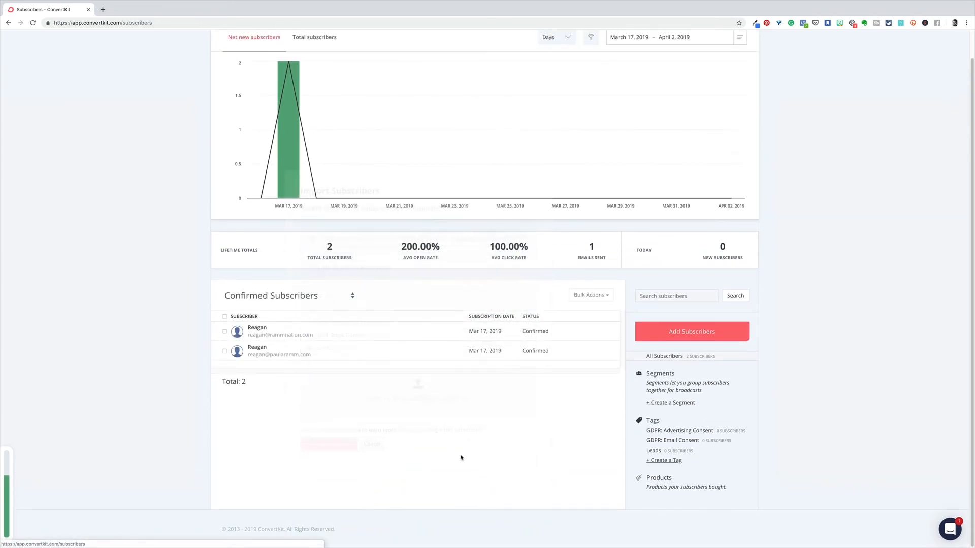
Step: Go back to the visual automations and open "Decorating Automation" to view its workflow
scroll(491, 371, "up", 1)
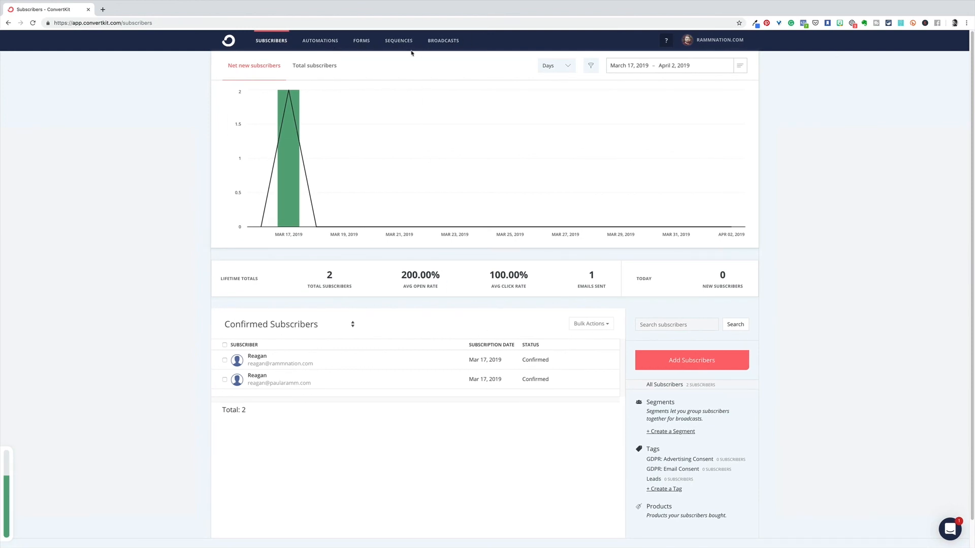
left_click(316, 42)
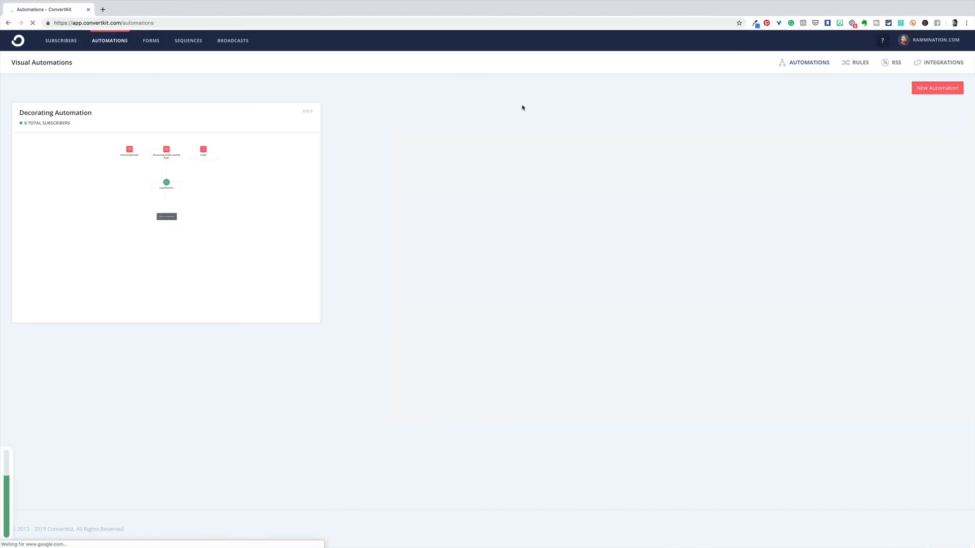
left_click(129, 170)
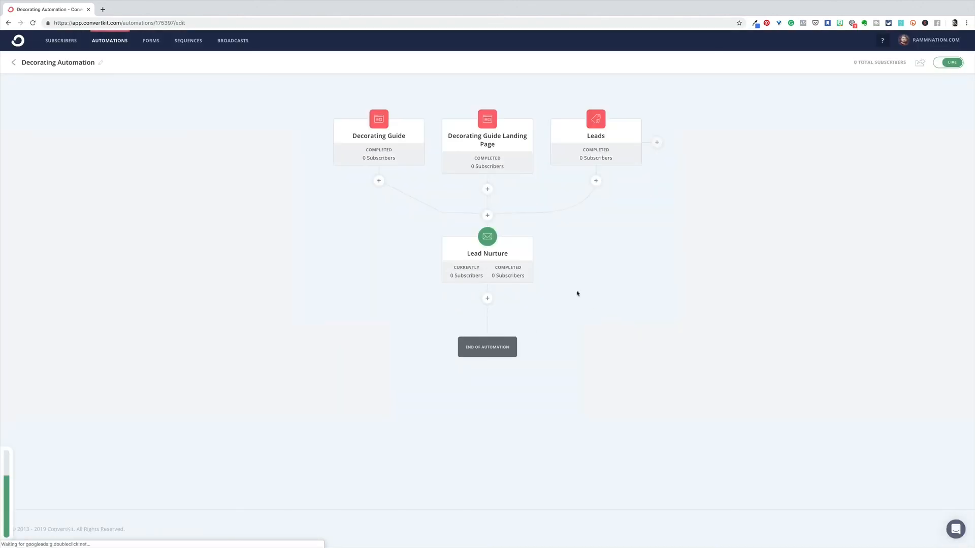